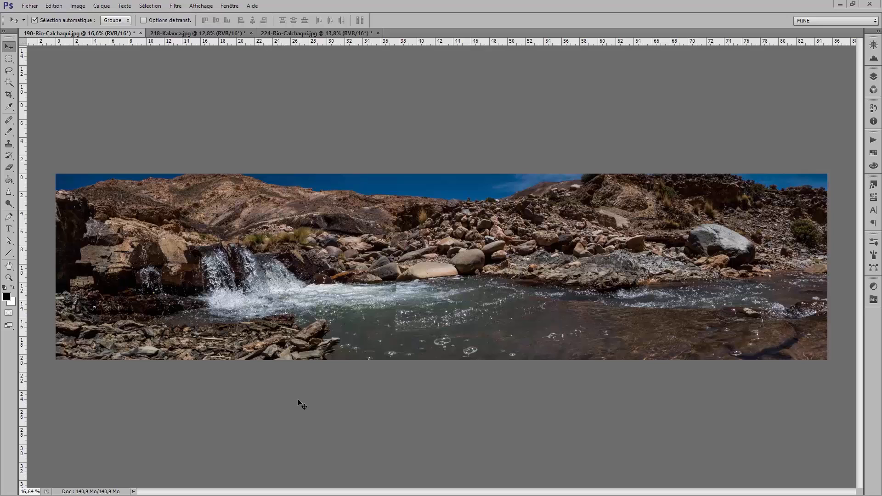
Step: Look through the three open panoramas: 190-Rio-Calchaqui.jpg, 218-Kalanca.jpg and 224-Rio-Calchaqui.jpg
{"action": "left_click", "coordinate": [202, 34]}
{"action": "left_click", "coordinate": [287, 32]}
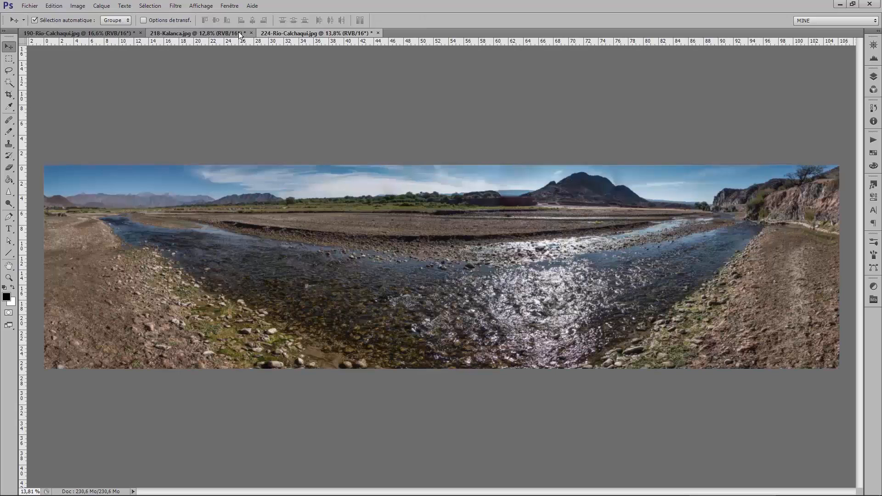
{"action": "left_click", "coordinate": [191, 34]}
{"action": "left_click", "coordinate": [117, 33]}
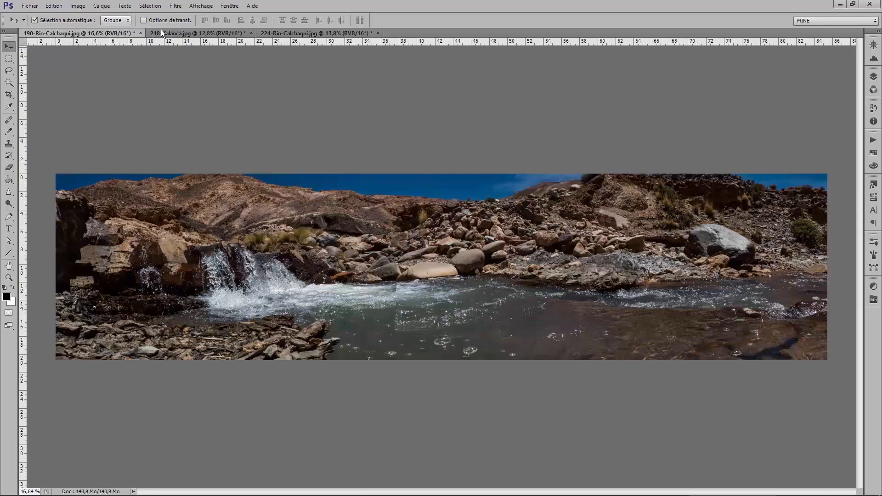
{"action": "left_click", "coordinate": [186, 30]}
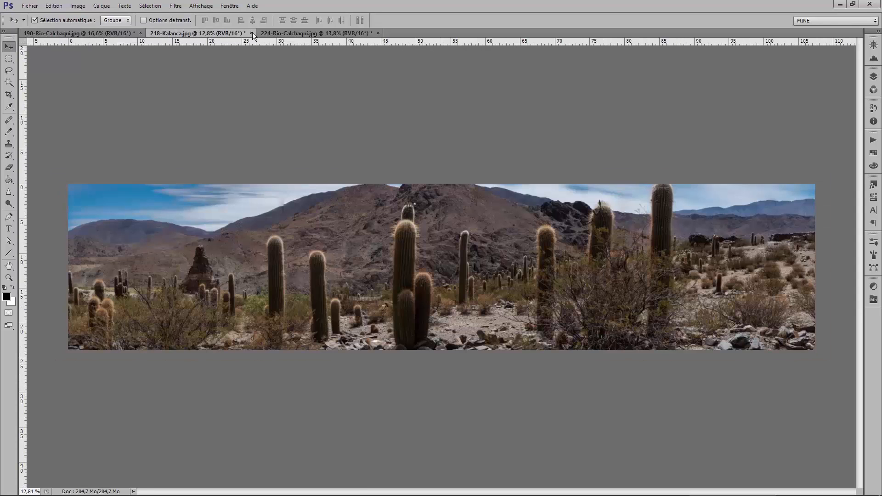
{"action": "left_click", "coordinate": [277, 31]}
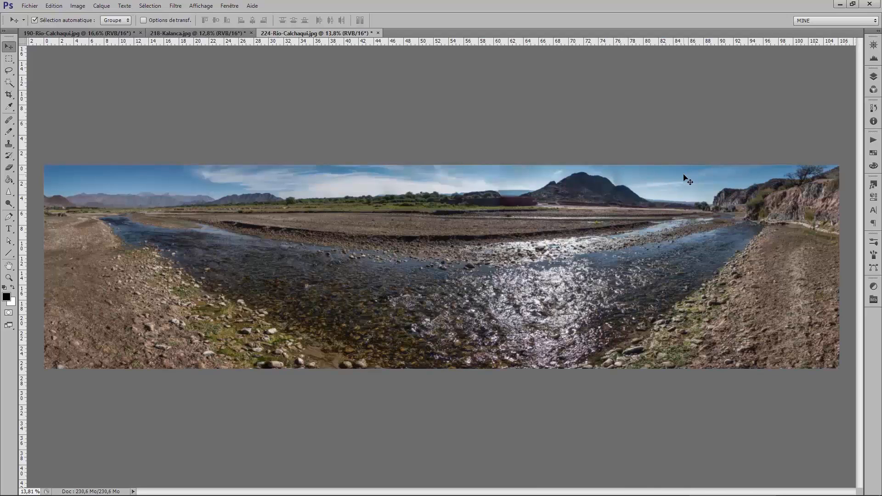
Step: Examine the sky and ridge above the dark mountain in 224-Rio-Calchaqui.jpg for stitching flaws
{"action": "scroll", "coordinate": [684, 179], "scroll_direction": "up", "scroll_amount": 3}
{"action": "scroll", "coordinate": [687, 180], "scroll_direction": "up", "scroll_amount": 15}
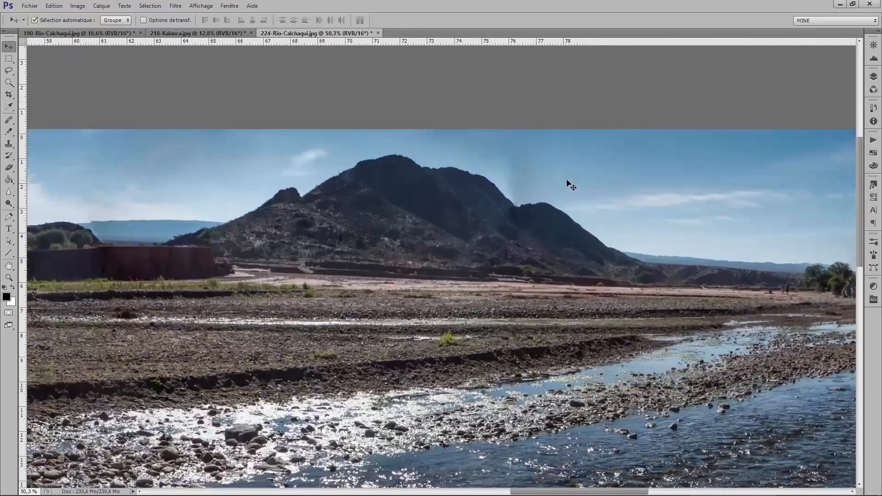
{"action": "scroll", "coordinate": [570, 185], "scroll_direction": "up", "scroll_amount": 2}
{"action": "scroll", "coordinate": [570, 185], "scroll_direction": "down", "scroll_amount": 3}
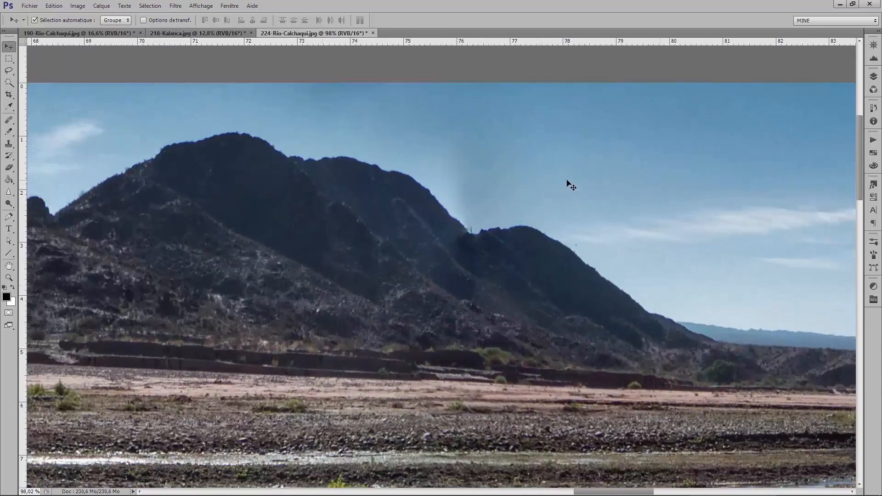
{"action": "scroll", "coordinate": [570, 185], "scroll_direction": "up", "scroll_amount": 1}
{"action": "scroll", "coordinate": [570, 184], "scroll_direction": "down", "scroll_amount": 1}
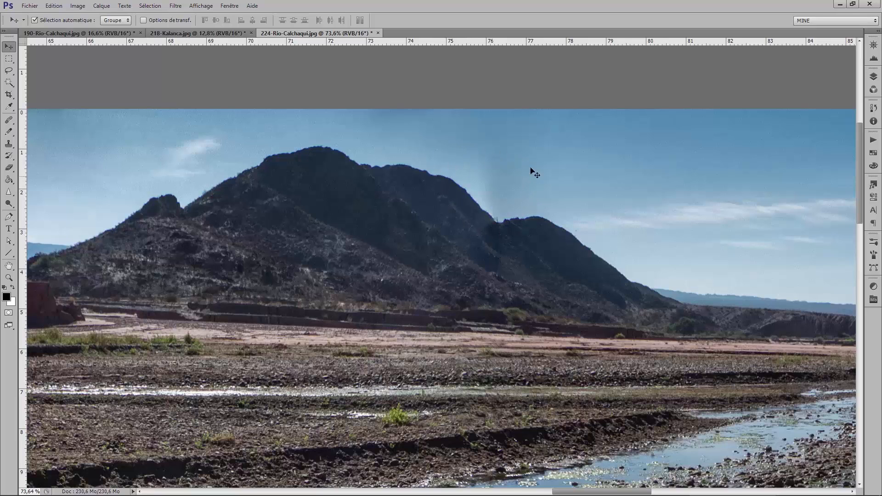
{"action": "scroll", "coordinate": [527, 206], "scroll_direction": "down", "scroll_amount": 1}
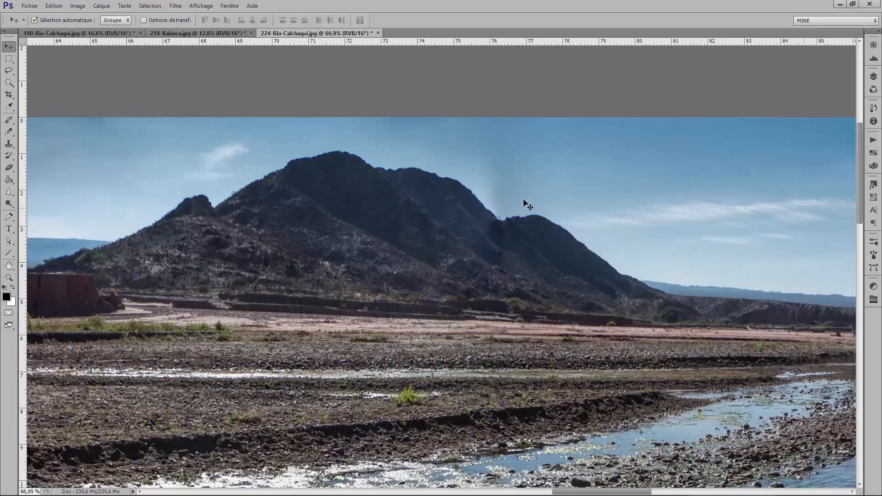
{"action": "scroll", "coordinate": [524, 200], "scroll_direction": "down", "scroll_amount": 5}
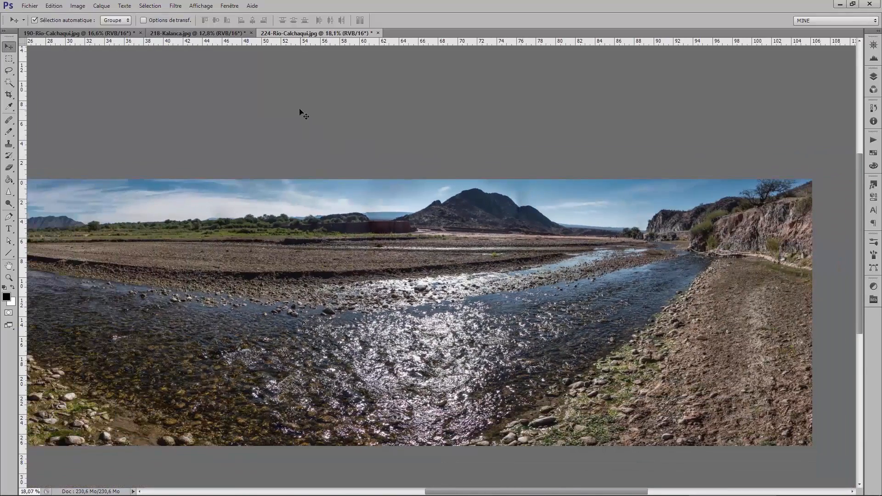
Step: Examine the distant ridge line against the cloudy sky in 218-Kalanca.jpg for stitching flaws
{"action": "left_click", "coordinate": [213, 32]}
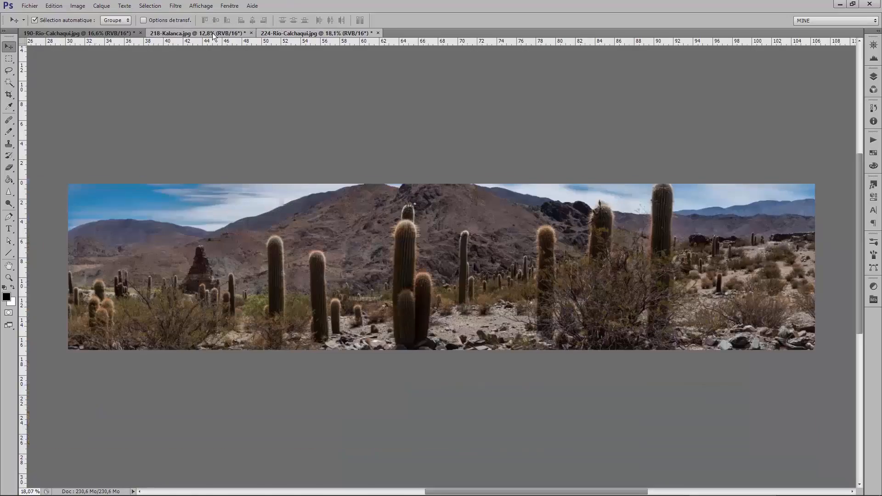
{"action": "scroll", "coordinate": [257, 193], "scroll_direction": "up", "scroll_amount": 1}
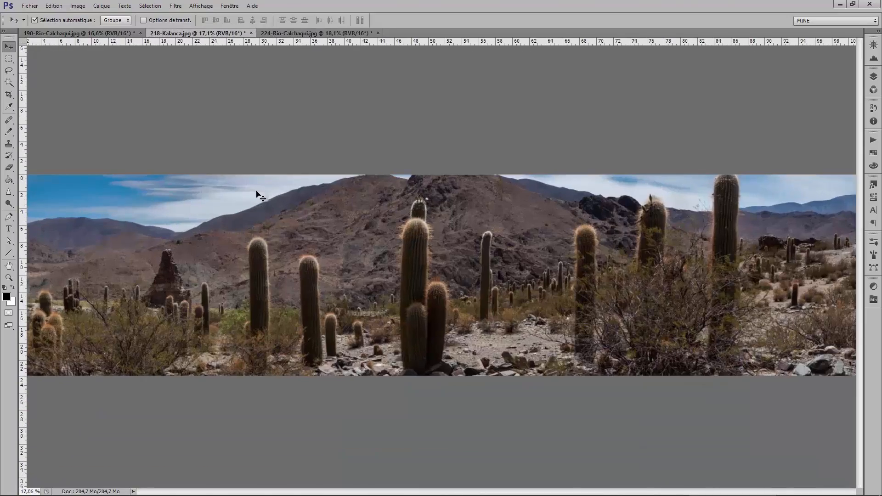
{"action": "scroll", "coordinate": [258, 195], "scroll_direction": "up", "scroll_amount": 5}
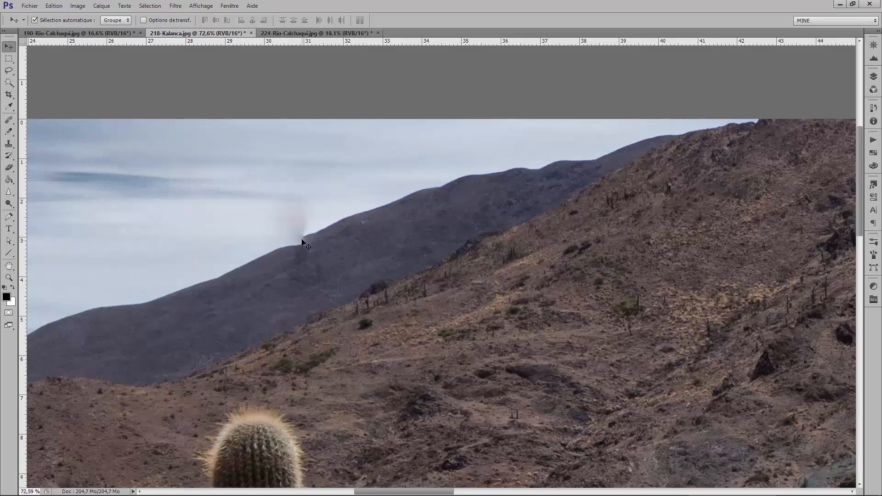
{"action": "scroll", "coordinate": [302, 246], "scroll_direction": "up", "scroll_amount": 2}
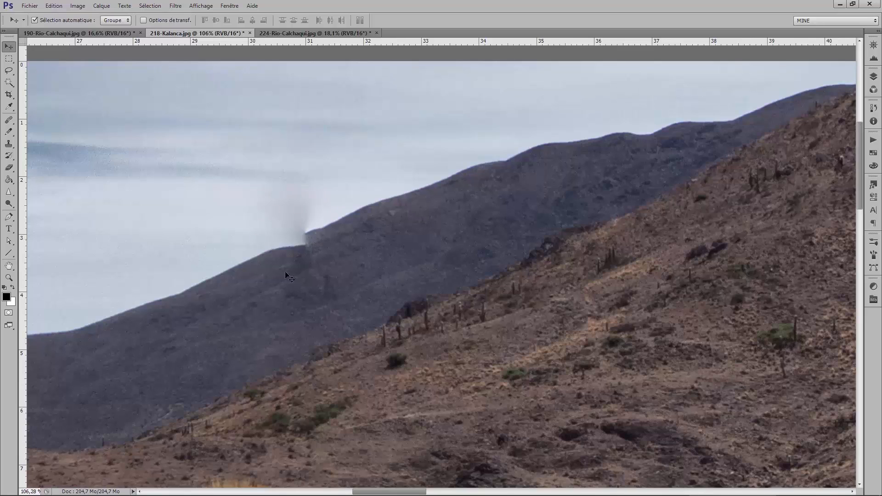
{"action": "scroll", "coordinate": [350, 247], "scroll_direction": "down", "scroll_amount": 5}
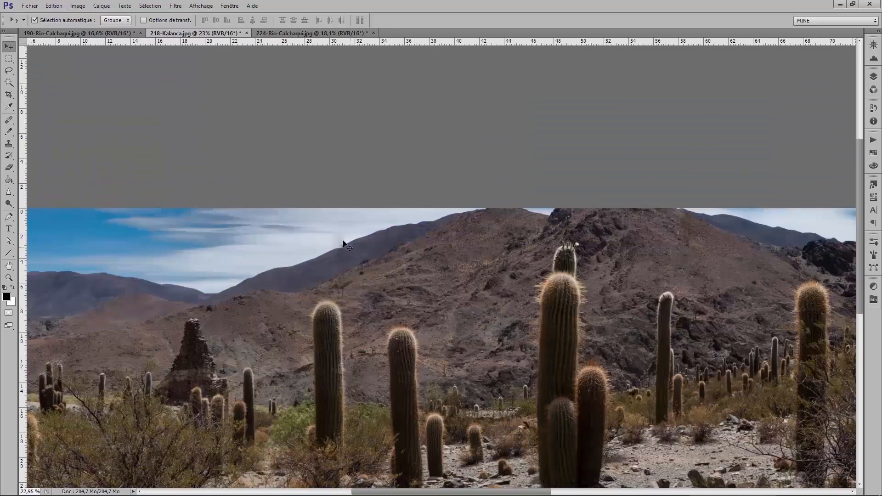
Step: Examine the water below the waterfall in 190-Rio-Calchaqui.jpg for a visible stitching seam
{"action": "left_click", "coordinate": [101, 31]}
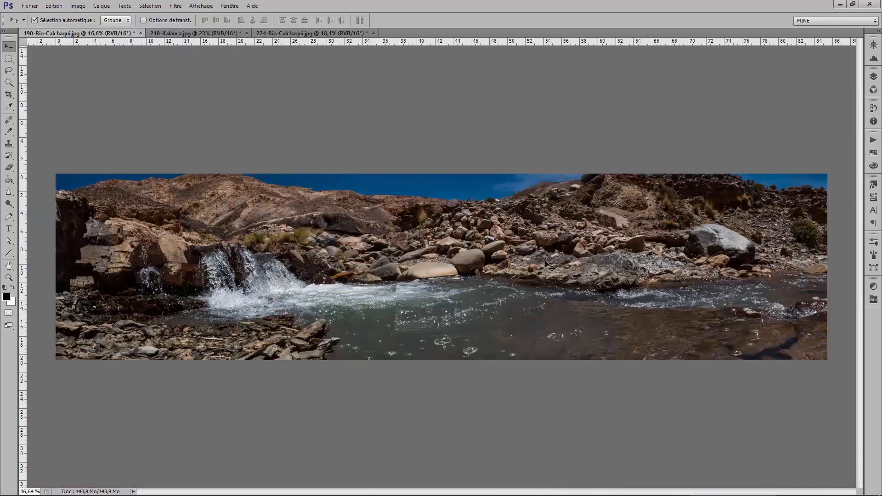
{"action": "scroll", "coordinate": [381, 340], "scroll_direction": "up", "scroll_amount": 2}
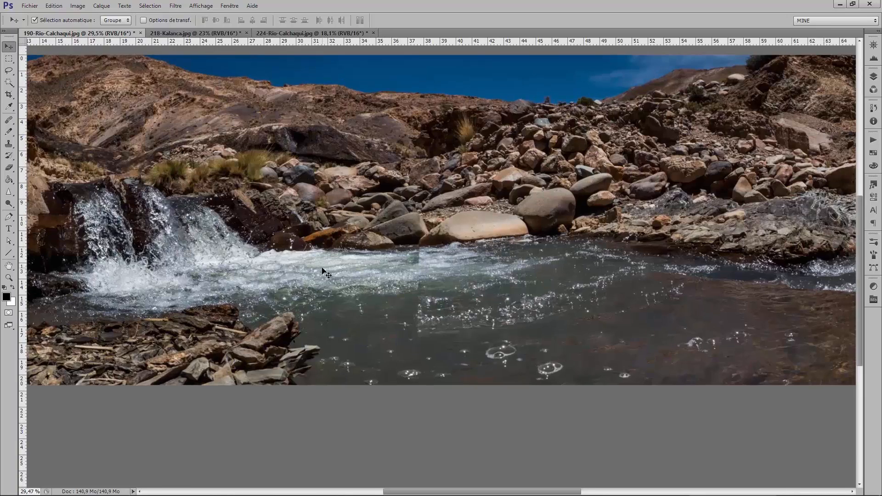
{"action": "scroll", "coordinate": [321, 268], "scroll_direction": "up", "scroll_amount": 1}
{"action": "scroll", "coordinate": [448, 330], "scroll_direction": "up", "scroll_amount": 3}
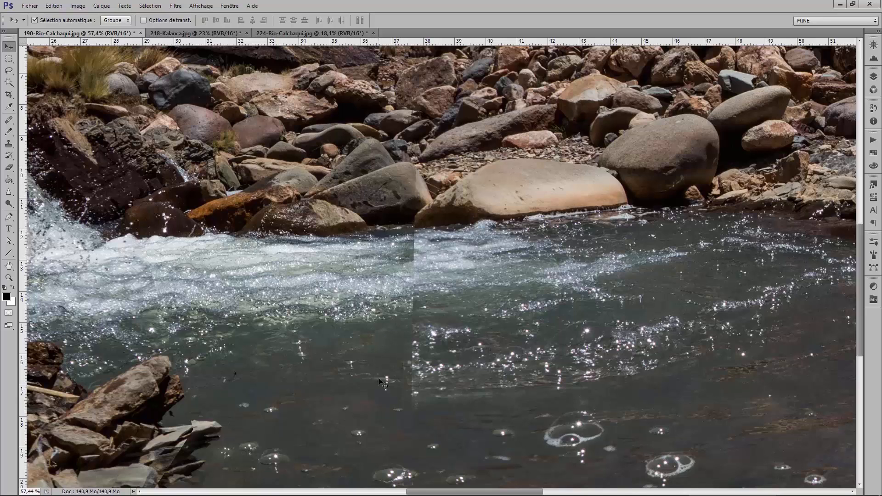
{"action": "scroll", "coordinate": [380, 387], "scroll_direction": "down", "scroll_amount": 5}
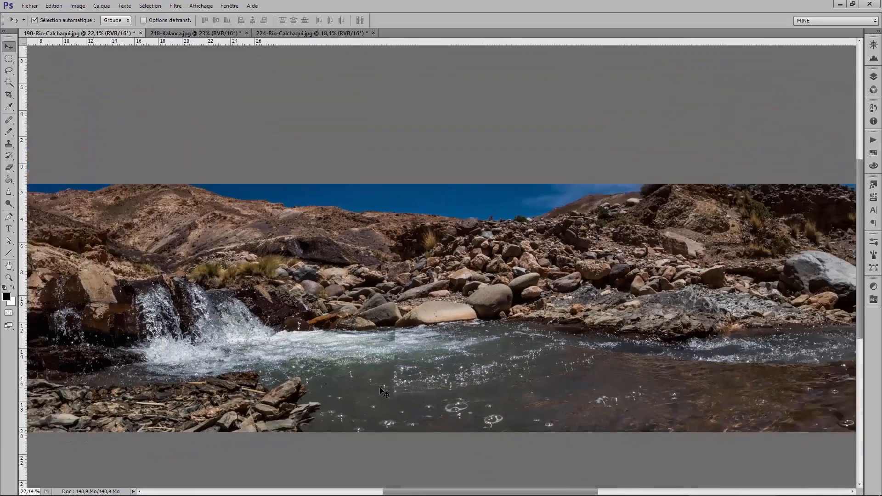
{"action": "scroll", "coordinate": [380, 387], "scroll_direction": "down", "scroll_amount": 2}
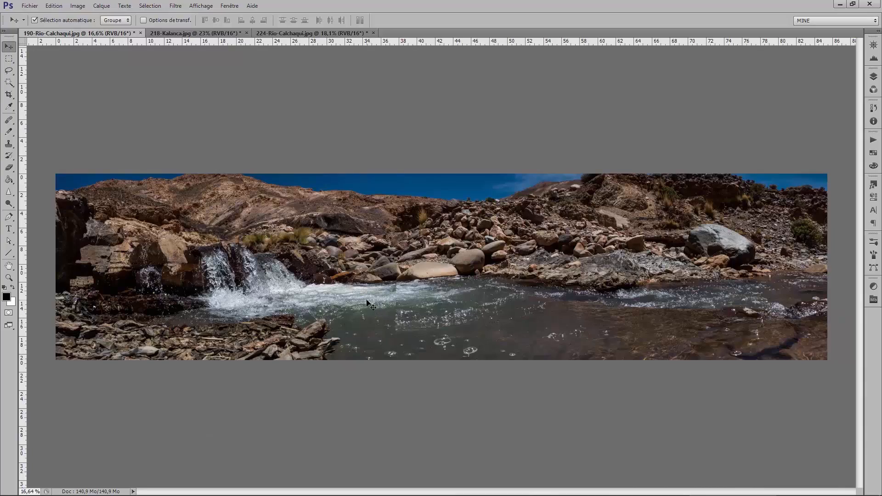
{"action": "scroll", "coordinate": [367, 305], "scroll_direction": "up", "scroll_amount": 2}
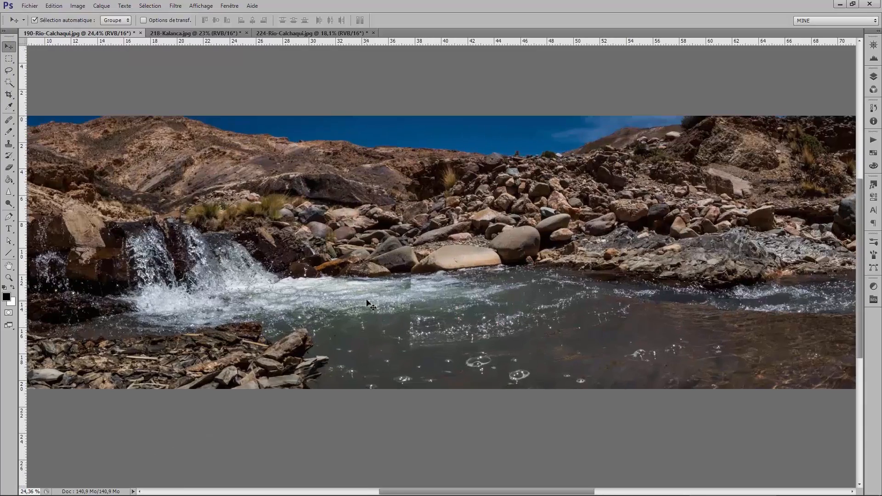
{"action": "scroll", "coordinate": [366, 306], "scroll_direction": "up", "scroll_amount": 2}
{"action": "scroll", "coordinate": [412, 310], "scroll_direction": "up", "scroll_amount": 1}
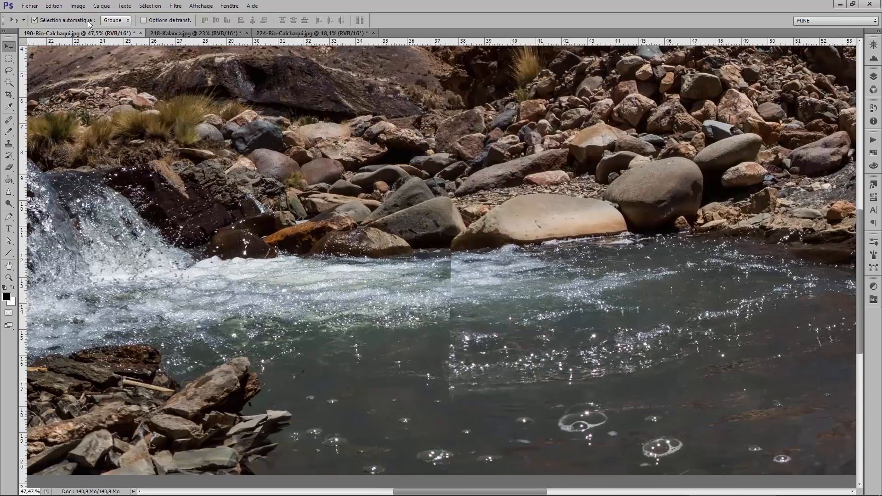
Step: Display the recorded scripts containing the Remplir operation and look up the same Remplir command among the editing commands
{"action": "left_click", "coordinate": [77, 6]}
{"action": "mouse_move", "coordinate": [80, 21]}
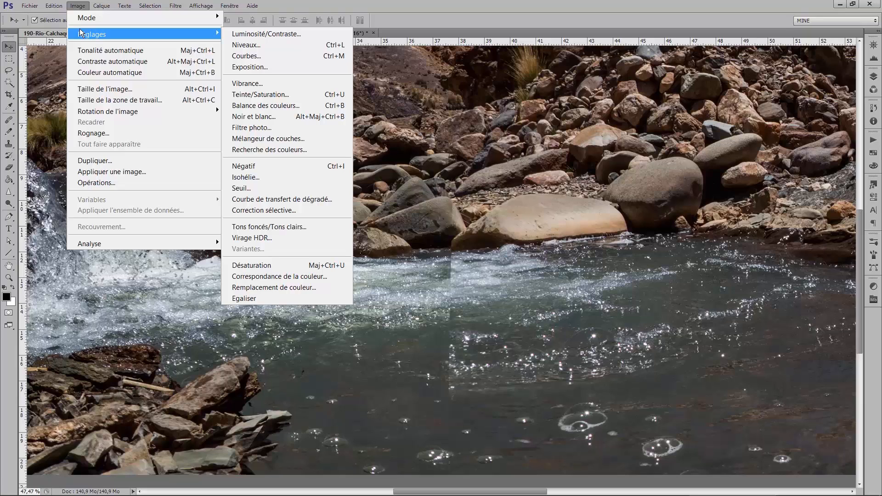
{"action": "left_click", "coordinate": [873, 140]}
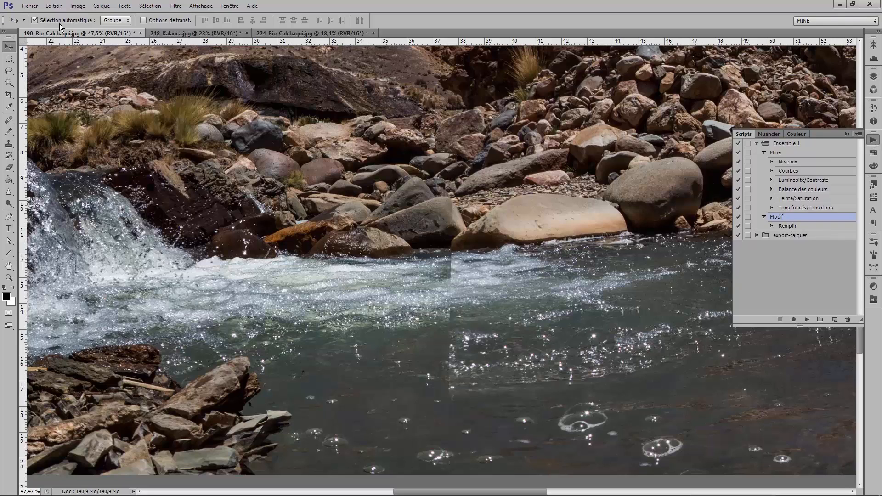
{"action": "left_click", "coordinate": [54, 6]}
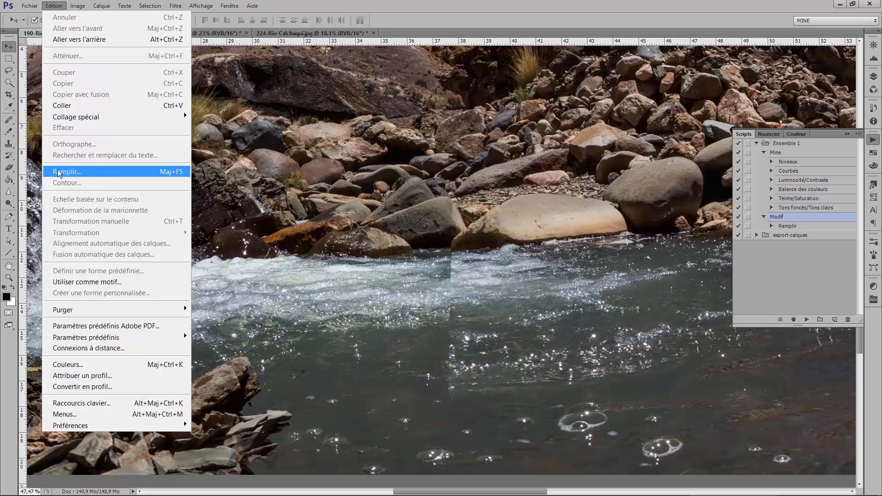
{"action": "left_click", "coordinate": [54, 6]}
Step: In 218-Kalanca.jpg, draw a loose Lasso selection around the small cactus and the dry bush at its base, between the large cacti
{"action": "scroll", "coordinate": [439, 241], "scroll_direction": "down", "scroll_amount": 6}
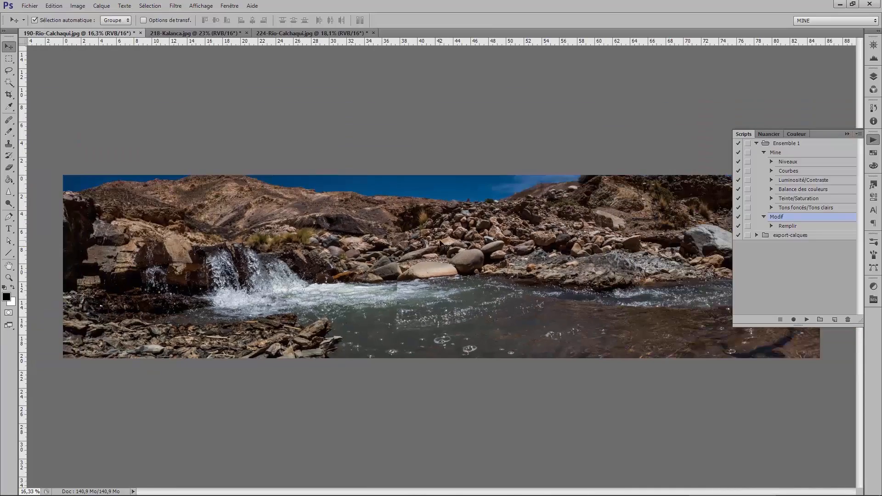
{"action": "left_click", "coordinate": [327, 34]}
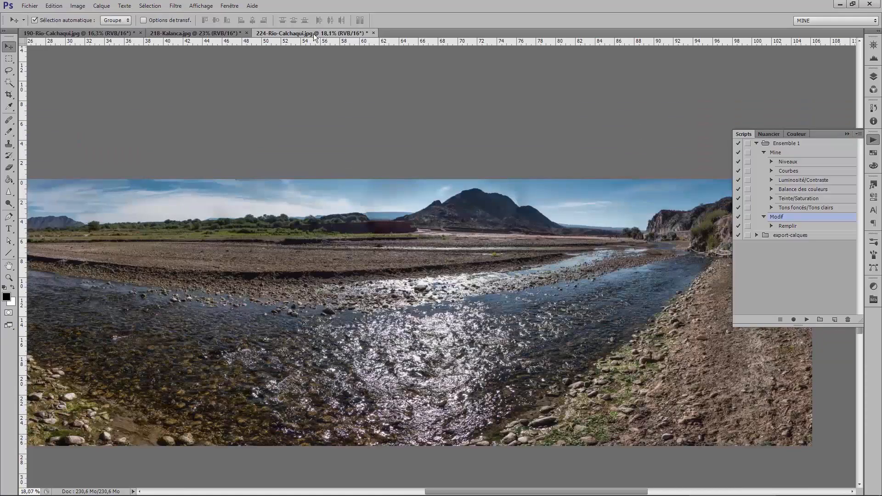
{"action": "left_click", "coordinate": [228, 32]}
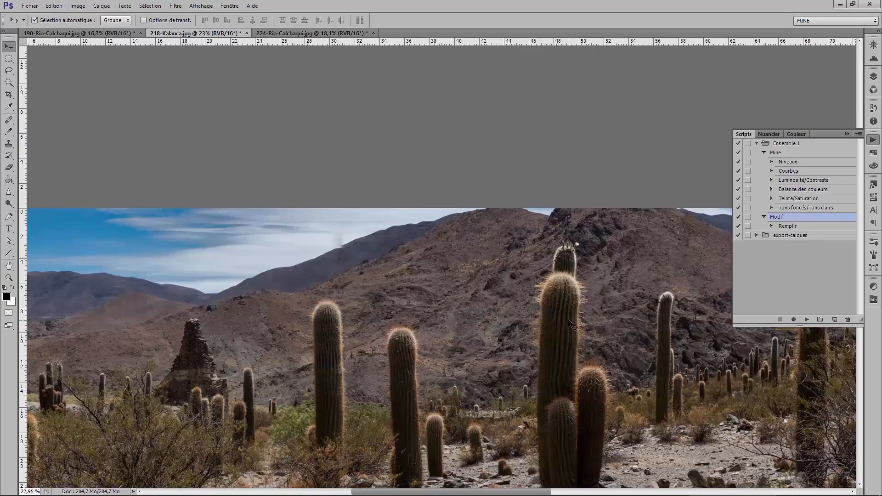
{"action": "scroll", "coordinate": [489, 441], "scroll_direction": "up", "scroll_amount": 6}
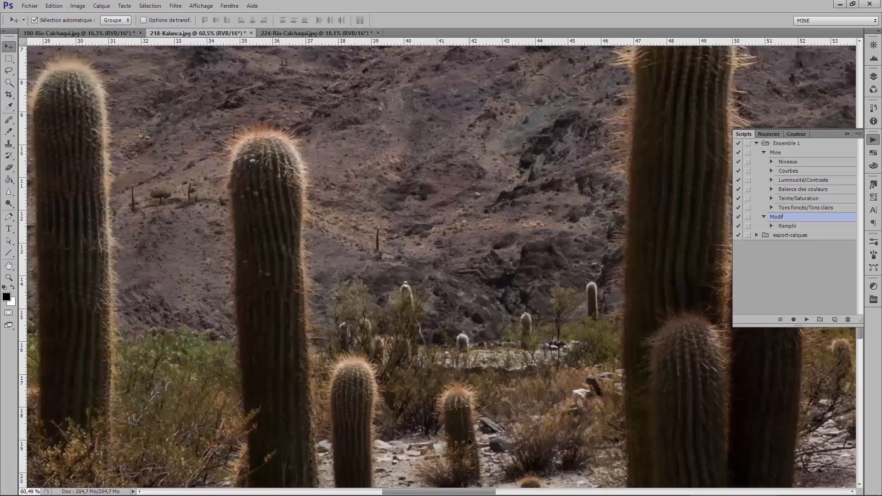
{"action": "scroll", "coordinate": [471, 443], "scroll_direction": "up", "scroll_amount": 1}
{"action": "left_click_drag", "start_coordinate": [480, 451], "coordinate": [478, 237]}
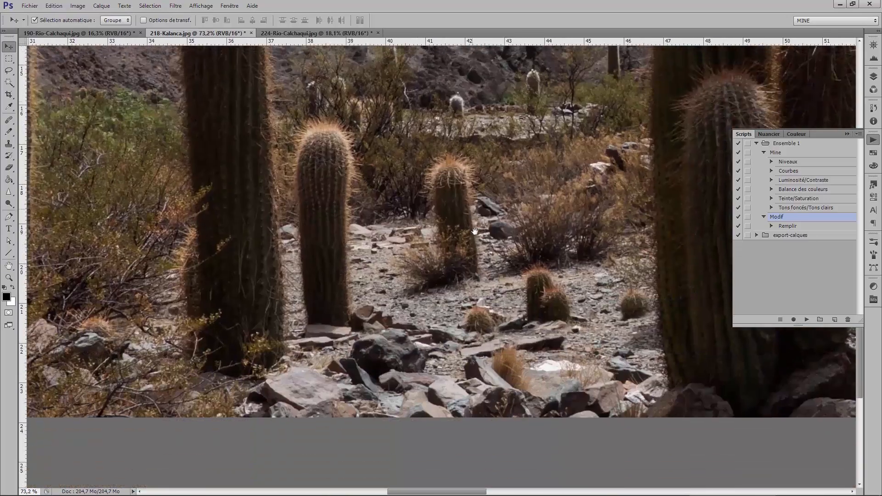
{"action": "scroll", "coordinate": [486, 257], "scroll_direction": "up", "scroll_amount": 3}
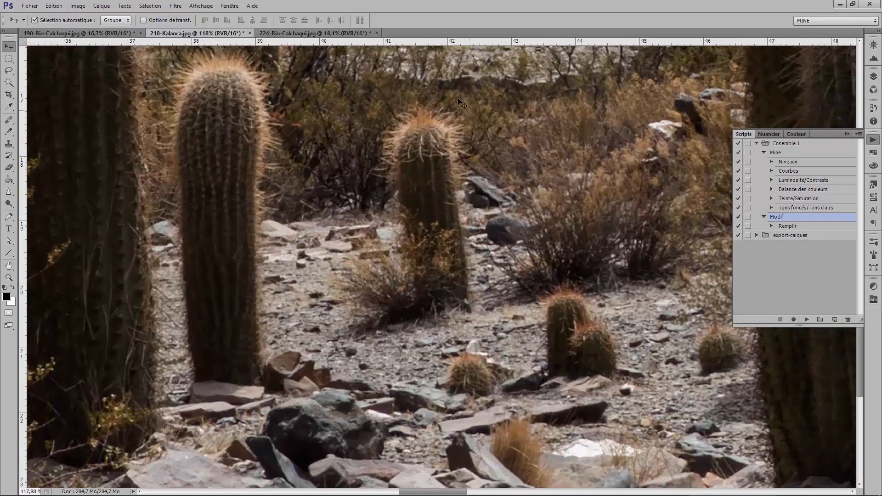
{"action": "left_click", "coordinate": [9, 71]}
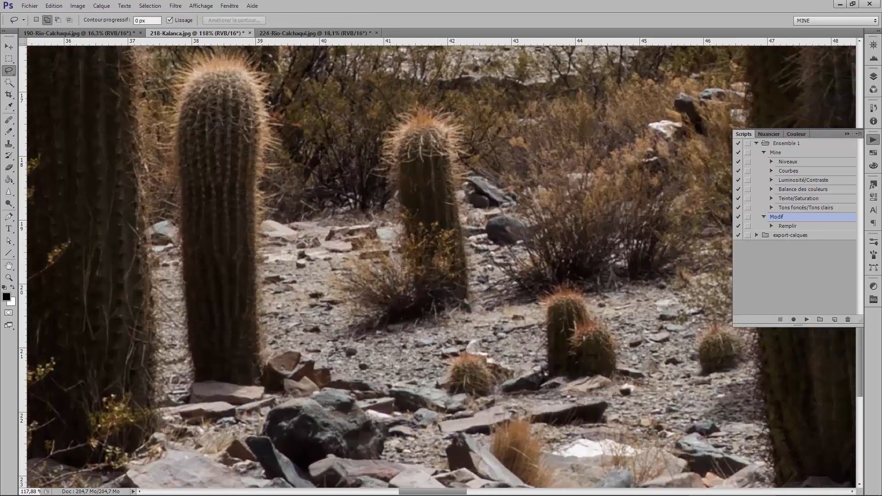
{"action": "left_click_drag", "start_coordinate": [427, 331], "coordinate": [347, 346]}
{"action": "mouse_move", "coordinate": [325, 275]}
{"action": "left_mouse_down"}
{"action": "mouse_move", "coordinate": [364, 203]}
{"action": "mouse_move", "coordinate": [363, 157]}
{"action": "mouse_move", "coordinate": [391, 106]}
{"action": "mouse_move", "coordinate": [421, 98]}
{"action": "mouse_move", "coordinate": [451, 105]}
{"action": "mouse_move", "coordinate": [473, 126]}
{"action": "mouse_move", "coordinate": [473, 200]}
{"action": "left_mouse_up"}
{"action": "left_click_drag", "start_coordinate": [491, 275], "coordinate": [473, 327]}
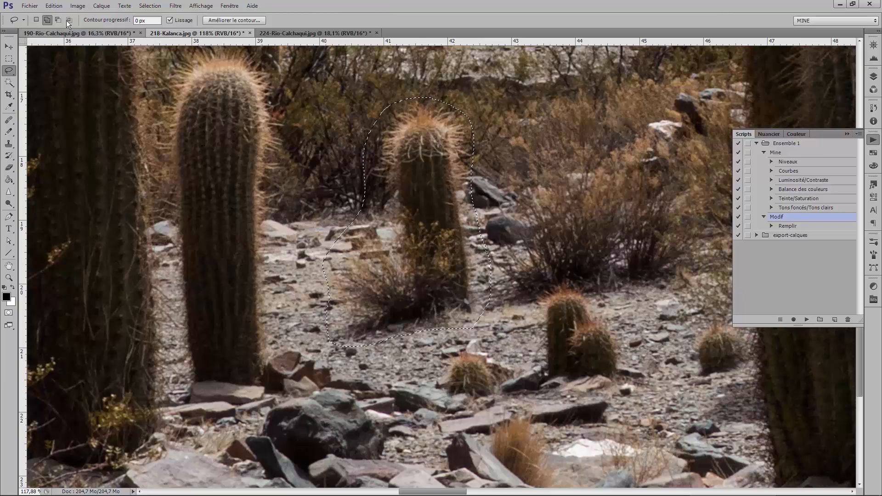
Step: Fill the Lasso selection around the small cactus using Remplir with Contenu pris en compte, Normal mode, 100% opacity
{"action": "left_click", "coordinate": [53, 6]}
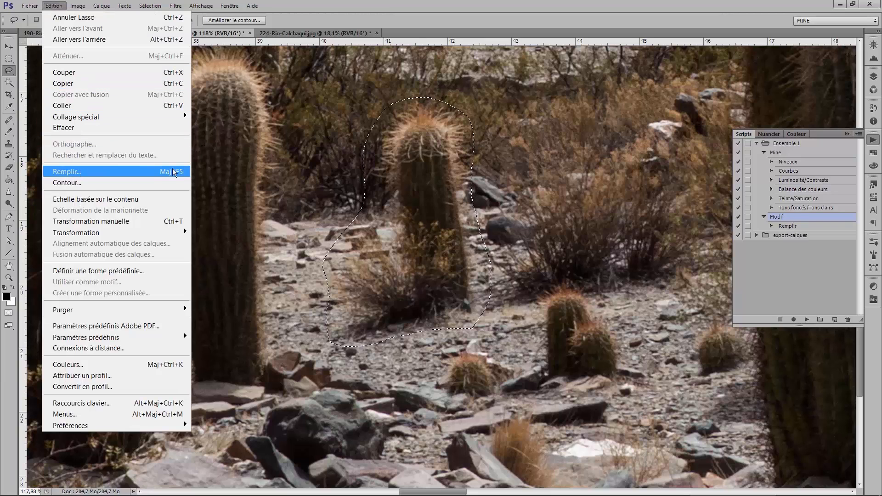
{"action": "double_click", "coordinate": [787, 227]}
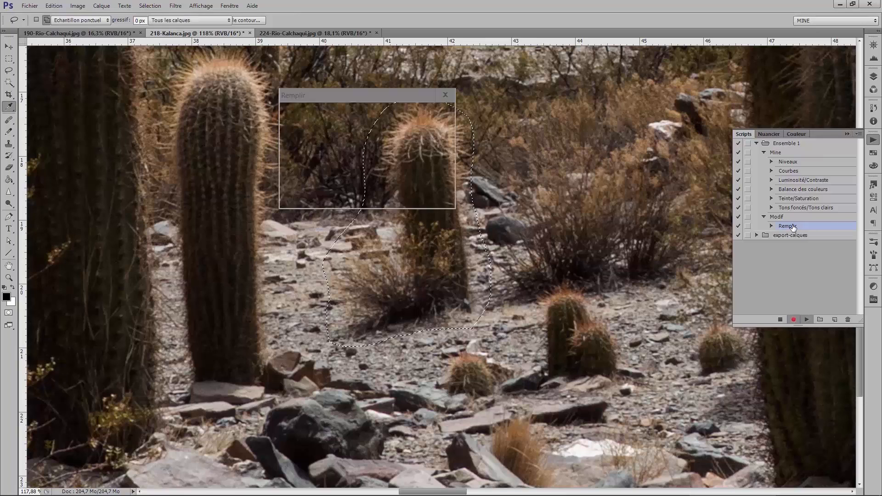
{"action": "left_click_drag", "start_coordinate": [356, 96], "coordinate": [629, 96]}
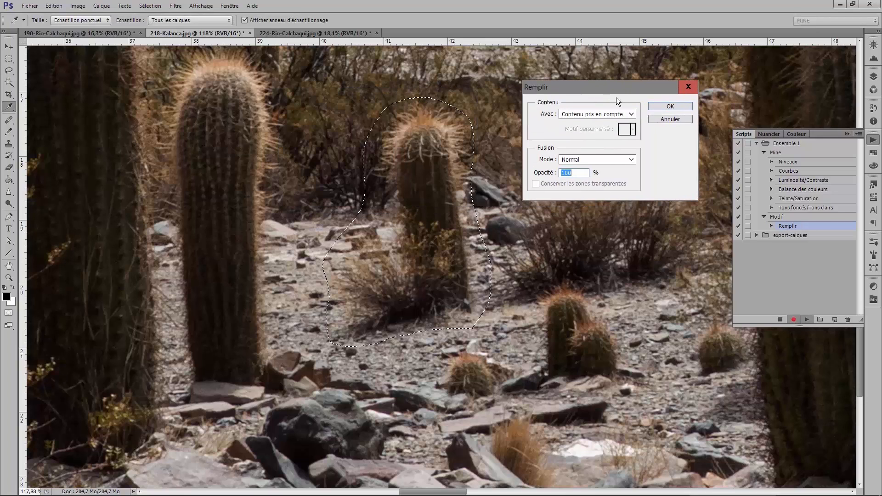
{"action": "left_click", "coordinate": [664, 110]}
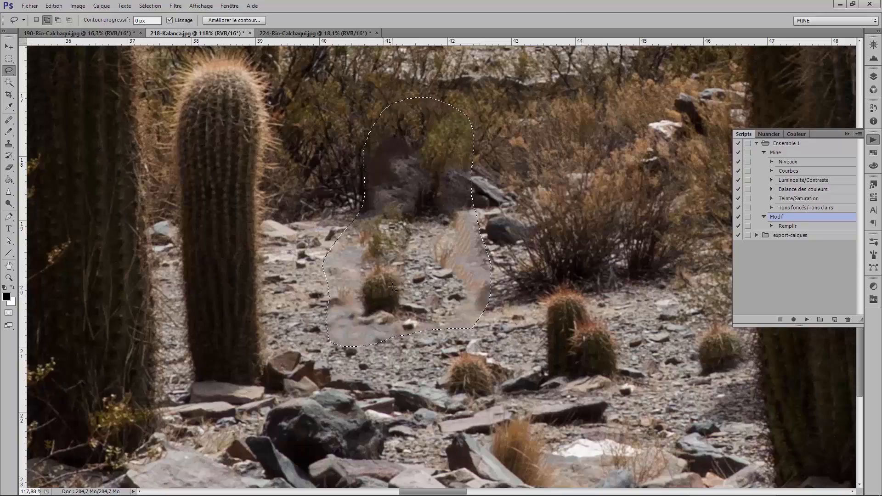
{"action": "scroll", "coordinate": [392, 288], "scroll_direction": "down", "scroll_amount": 10}
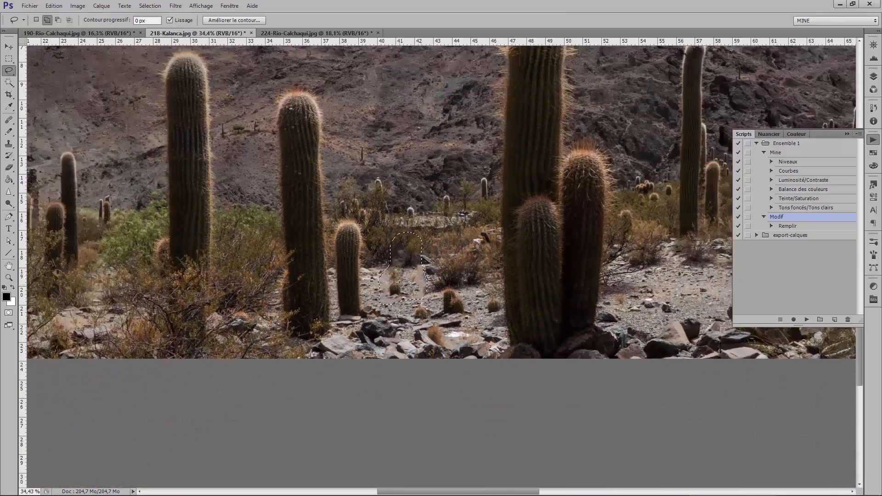
{"action": "scroll", "coordinate": [402, 288], "scroll_direction": "down", "scroll_amount": 3}
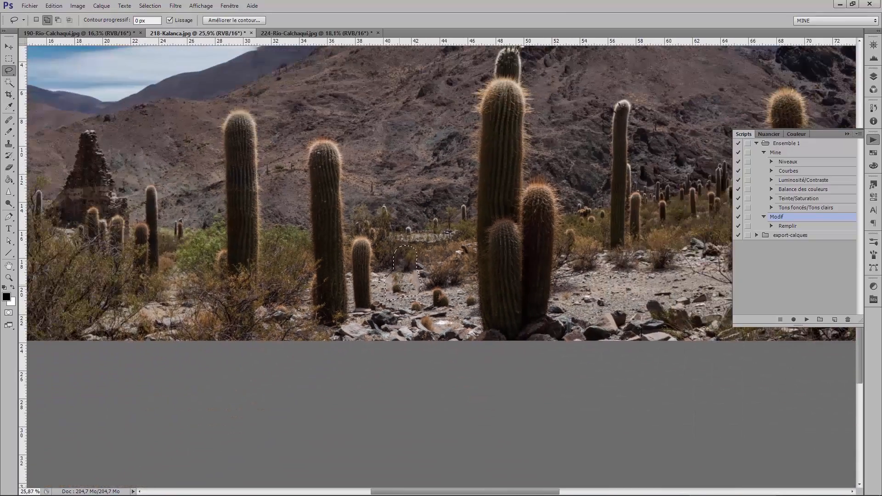
Step: Undo the content-aware fill on the small cactus and clear the selection
{"action": "scroll", "coordinate": [402, 288], "scroll_direction": "up", "scroll_amount": 8}
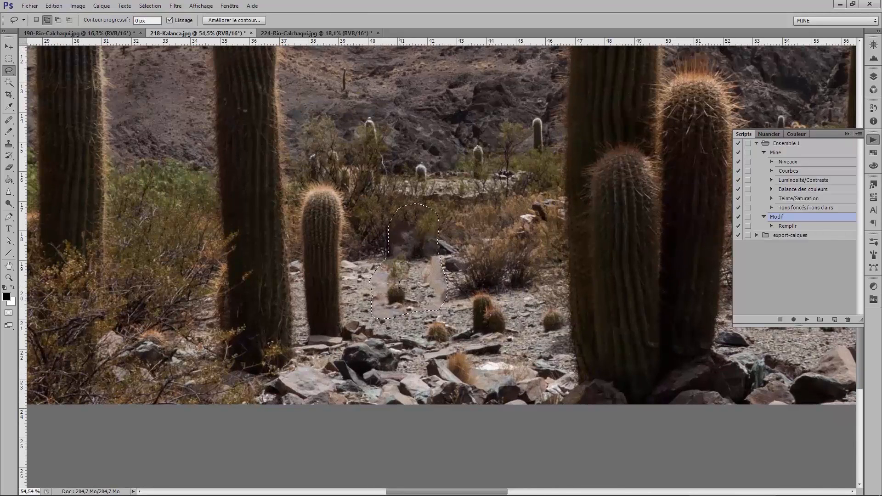
{"action": "key", "text": "ctrl+z"}
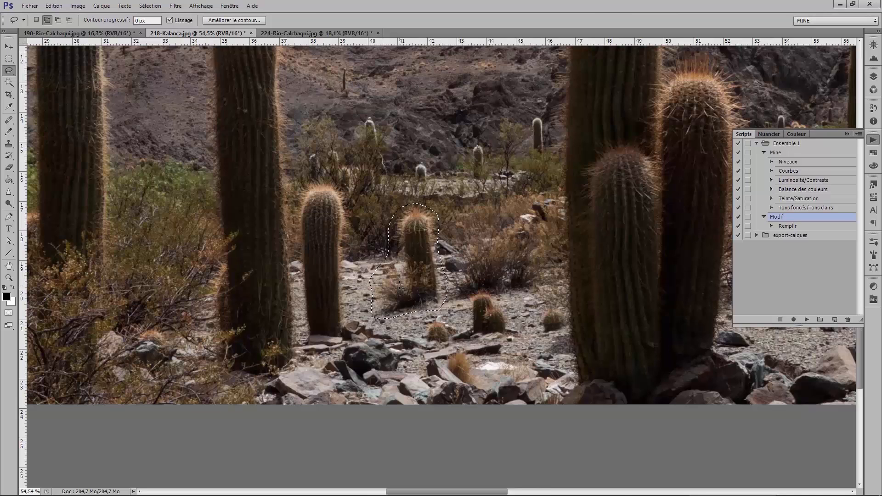
{"action": "key", "text": "ctrl+d"}
Step: Draw a loose Lasso selection around the smudged stitching break where the distant ridge meets the cloudy sky
{"action": "scroll", "coordinate": [444, 250], "scroll_direction": "down", "scroll_amount": 5}
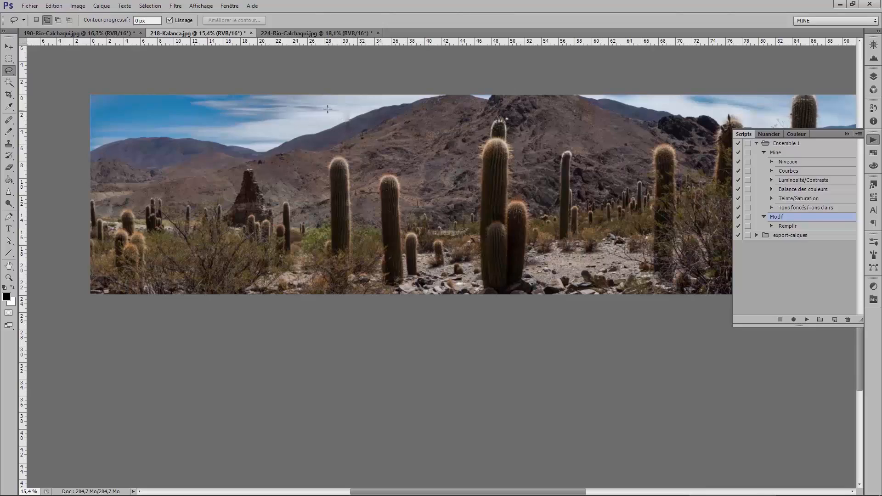
{"action": "scroll", "coordinate": [328, 109], "scroll_direction": "up", "scroll_amount": 10}
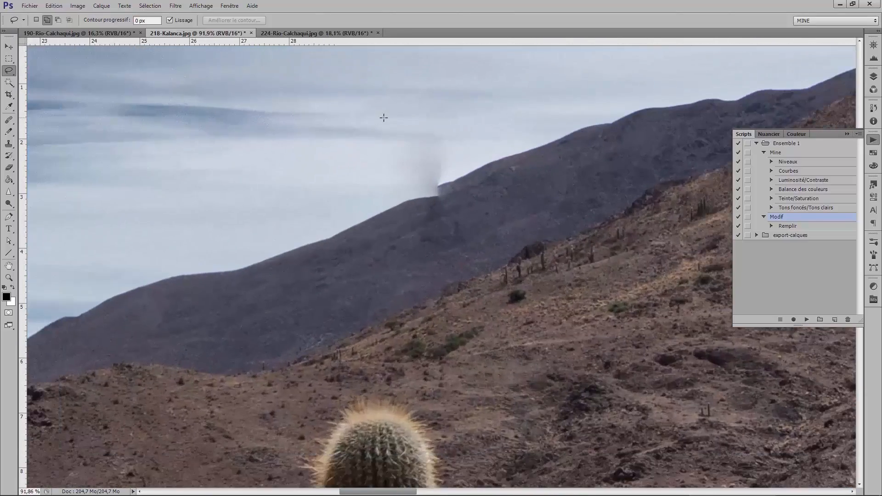
{"action": "scroll", "coordinate": [383, 118], "scroll_direction": "up", "scroll_amount": 2}
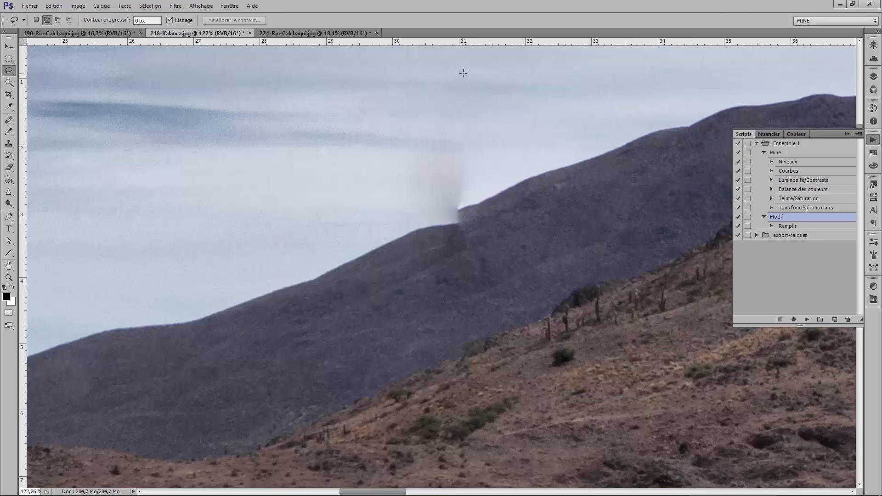
{"action": "mouse_move", "coordinate": [459, 63]}
{"action": "left_mouse_down"}
{"action": "mouse_move", "coordinate": [389, 99]}
{"action": "mouse_move", "coordinate": [361, 129]}
{"action": "mouse_move", "coordinate": [350, 197]}
{"action": "mouse_move", "coordinate": [361, 248]}
{"action": "left_mouse_up"}
{"action": "left_click_drag", "start_coordinate": [406, 270], "coordinate": [492, 248]}
{"action": "mouse_move", "coordinate": [559, 184]}
{"action": "left_mouse_down"}
{"action": "mouse_move", "coordinate": [550, 126]}
{"action": "mouse_move", "coordinate": [524, 79]}
{"action": "mouse_move", "coordinate": [489, 64]}
{"action": "left_mouse_up"}
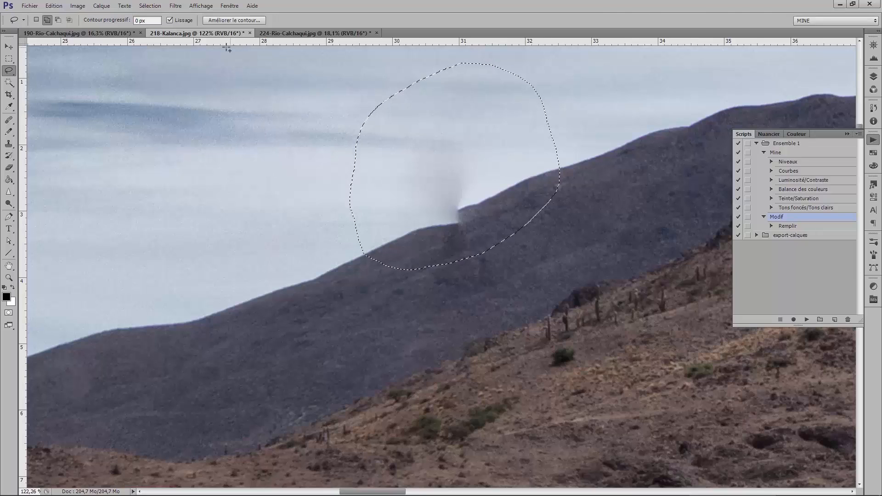
Step: Feather the ridge selection with Améliorer le contour, setting Contour progressif to 40 px
{"action": "left_click", "coordinate": [230, 21]}
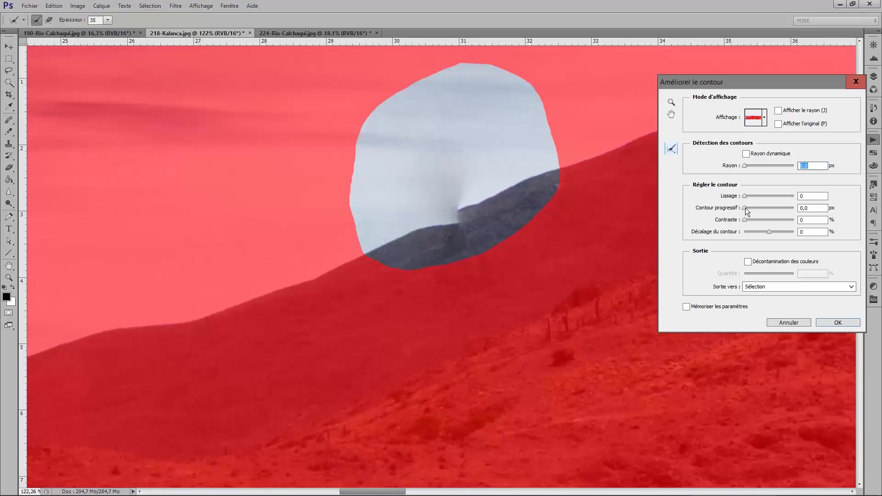
{"action": "left_click_drag", "start_coordinate": [749, 208], "coordinate": [769, 209]}
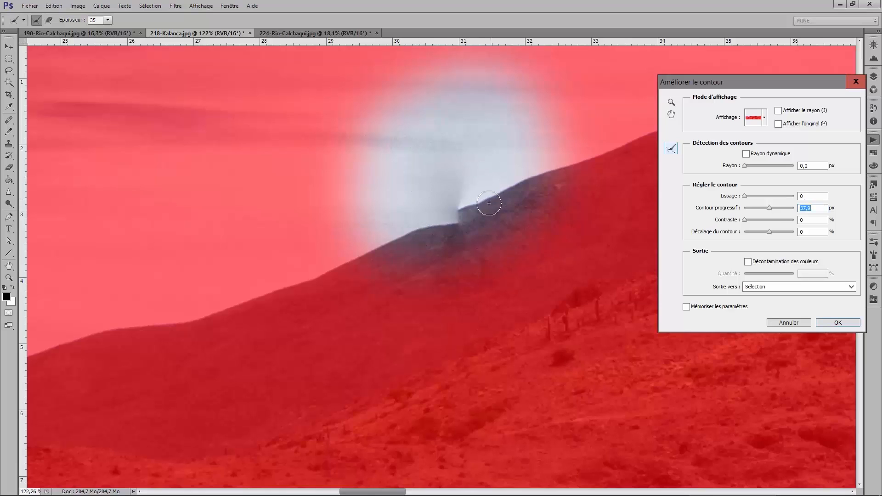
{"action": "left_click", "coordinate": [770, 208]}
{"action": "left_click_drag", "start_coordinate": [770, 208], "coordinate": [769, 209]}
{"action": "type", "text": "40"}
{"action": "key", "text": "Return"}
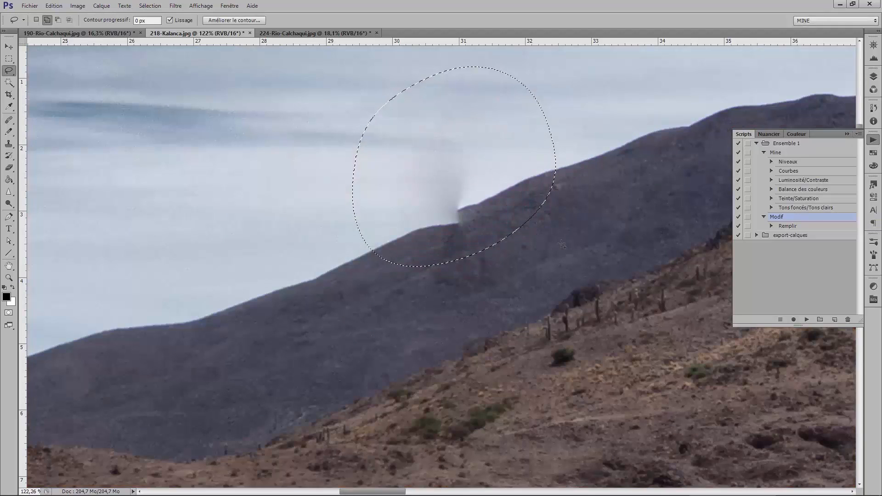
Step: Fill the feathered ridge selection with Contenu pris en compte in Normal mode at 100% opacity, then deselect it
{"action": "double_click", "coordinate": [797, 226]}
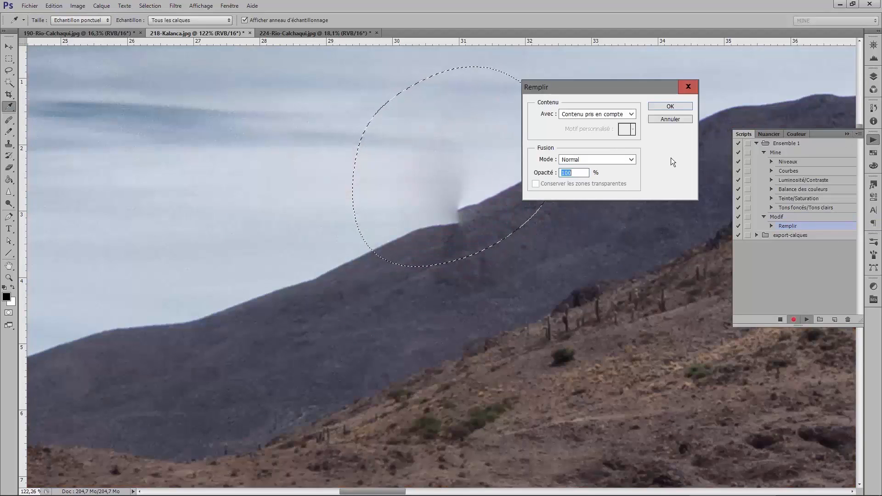
{"action": "left_click", "coordinate": [682, 109]}
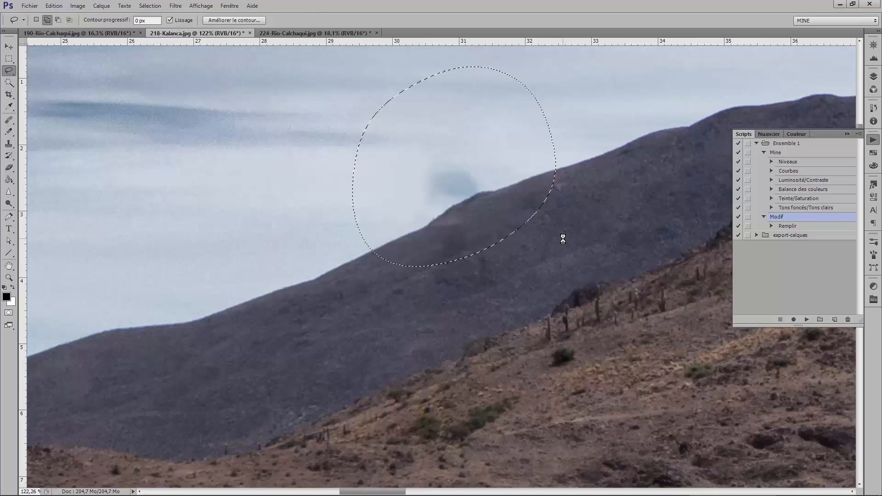
{"action": "key", "text": "ctrl+d"}
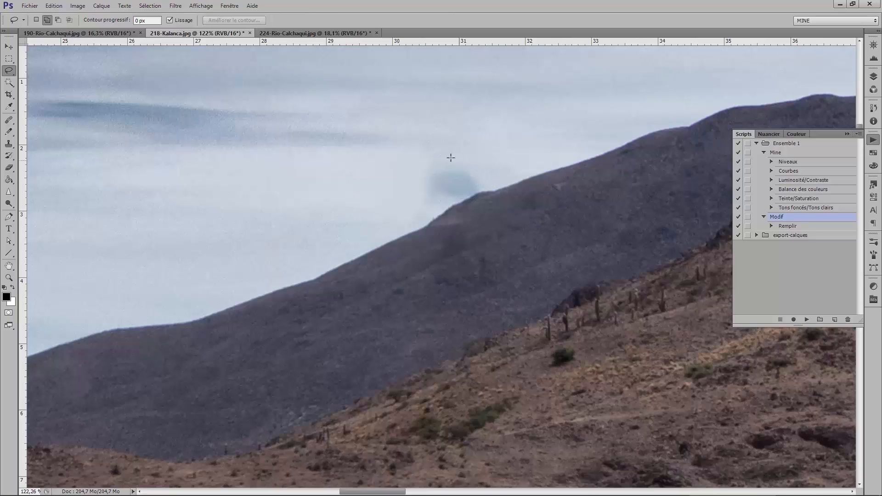
{"action": "scroll", "coordinate": [451, 158], "scroll_direction": "down", "scroll_amount": 8}
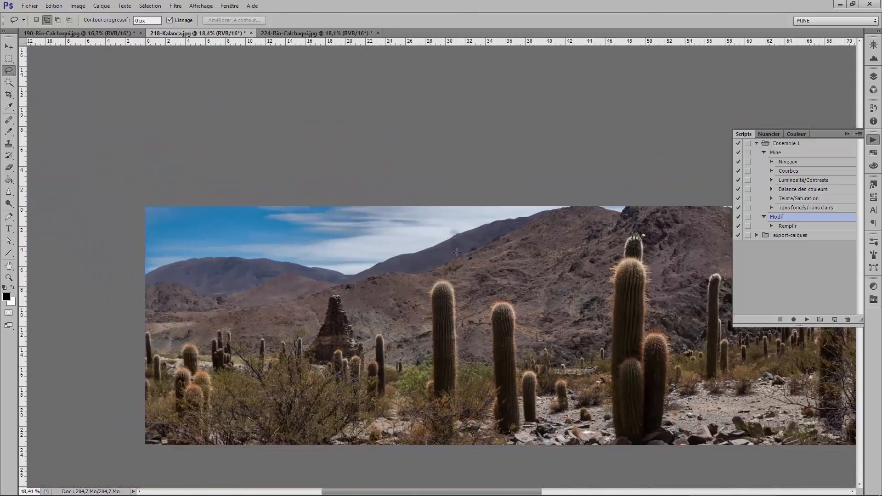
Step: Draw a tighter Lasso selection around the bluish smudge left in the sky and the ridge bump beneath it
{"action": "scroll", "coordinate": [456, 252], "scroll_direction": "up", "scroll_amount": 10}
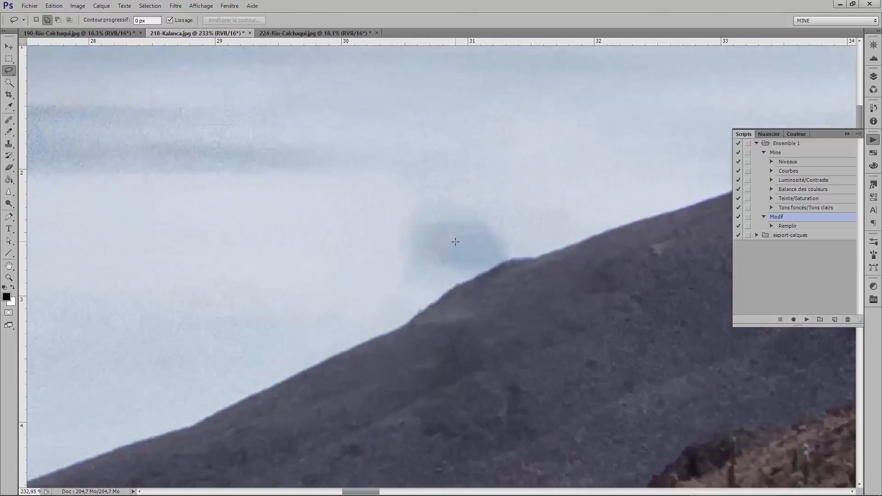
{"action": "scroll", "coordinate": [455, 242], "scroll_direction": "down", "scroll_amount": 2}
{"action": "scroll", "coordinate": [455, 240], "scroll_direction": "up", "scroll_amount": 2}
{"action": "scroll", "coordinate": [456, 240], "scroll_direction": "down", "scroll_amount": 2}
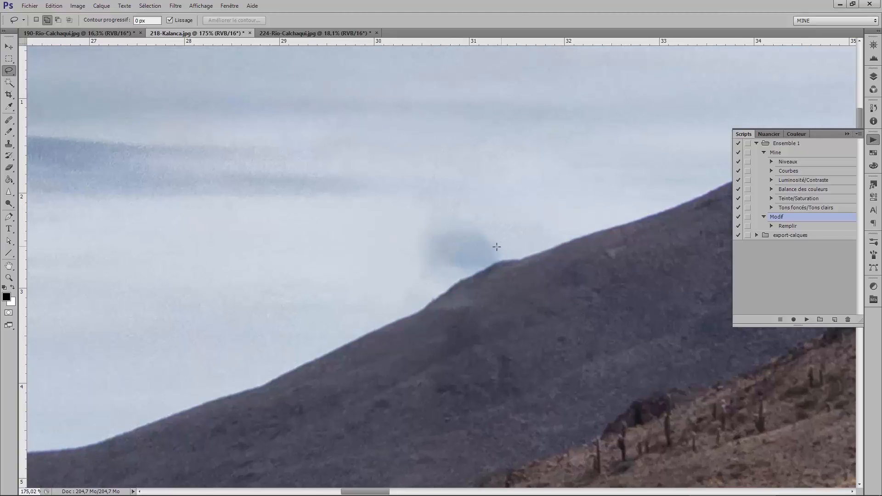
{"action": "scroll", "coordinate": [494, 247], "scroll_direction": "up", "scroll_amount": 2}
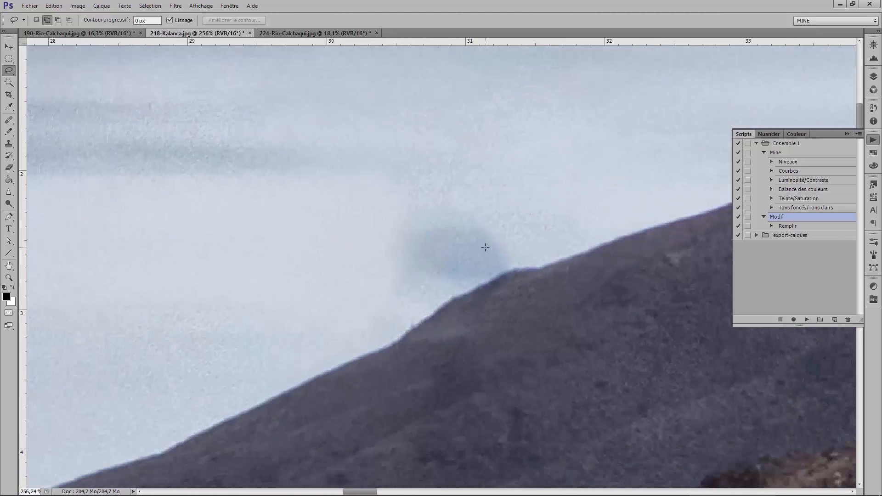
{"action": "scroll", "coordinate": [485, 247], "scroll_direction": "down", "scroll_amount": 1}
{"action": "scroll", "coordinate": [490, 239], "scroll_direction": "up", "scroll_amount": 1}
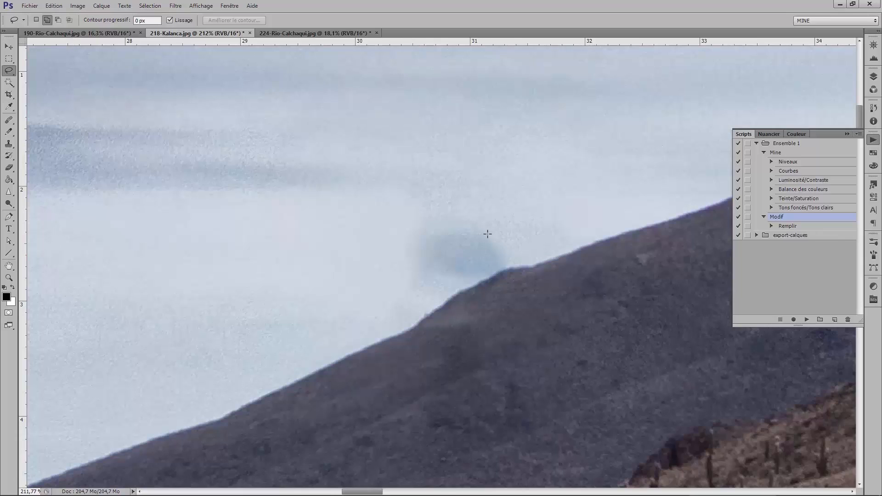
{"action": "mouse_move", "coordinate": [552, 273]}
{"action": "left_mouse_down"}
{"action": "mouse_move", "coordinate": [516, 225]}
{"action": "mouse_move", "coordinate": [482, 211]}
{"action": "mouse_move", "coordinate": [423, 214]}
{"action": "mouse_move", "coordinate": [385, 237]}
{"action": "mouse_move", "coordinate": [370, 283]}
{"action": "mouse_move", "coordinate": [378, 321]}
{"action": "mouse_move", "coordinate": [414, 346]}
{"action": "mouse_move", "coordinate": [525, 322]}
{"action": "left_mouse_up"}
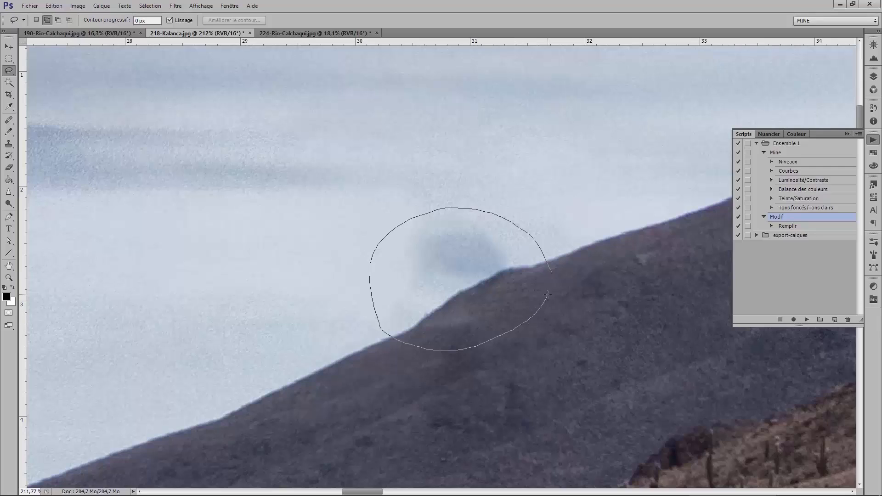
{"action": "left_click_drag", "start_coordinate": [547, 294], "coordinate": [551, 275]}
Step: Replace the selected bluish smudge and ridge bump with a content-aware Remplir at 100% opacity and clear the selection
{"action": "double_click", "coordinate": [787, 226]}
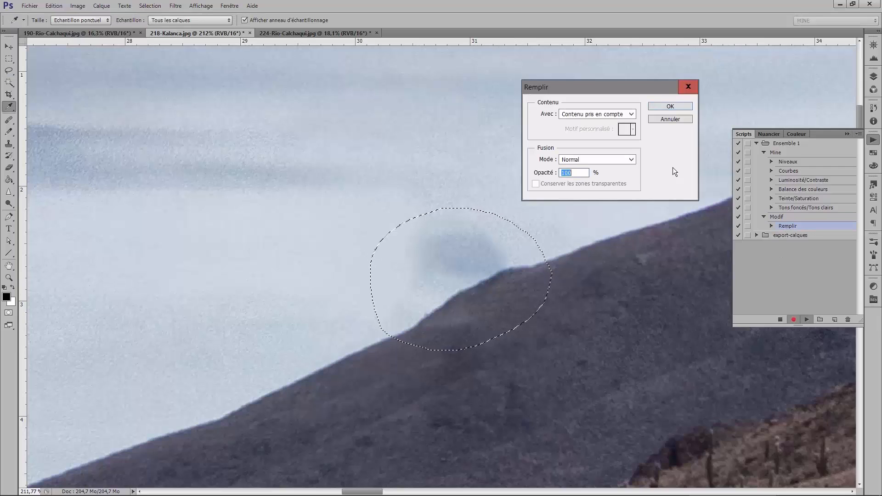
{"action": "left_click", "coordinate": [665, 105]}
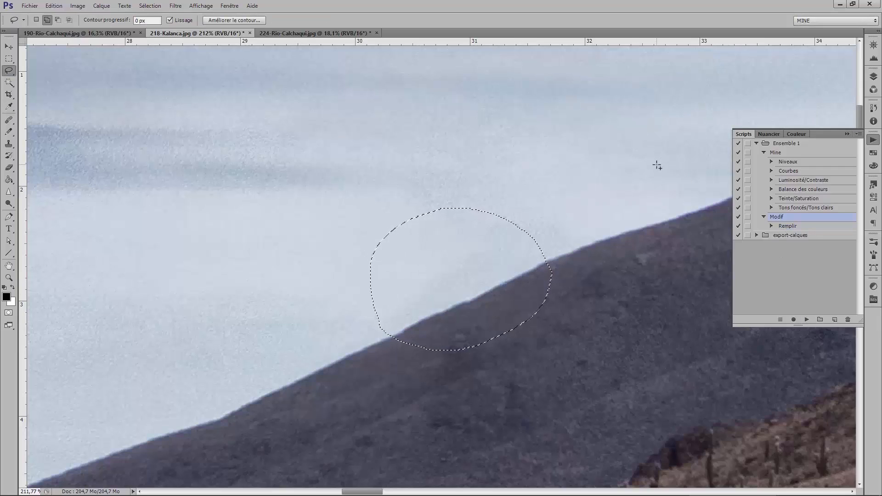
{"action": "key", "text": "ctrl+d"}
{"action": "scroll", "coordinate": [656, 165], "scroll_direction": "down", "scroll_amount": 10}
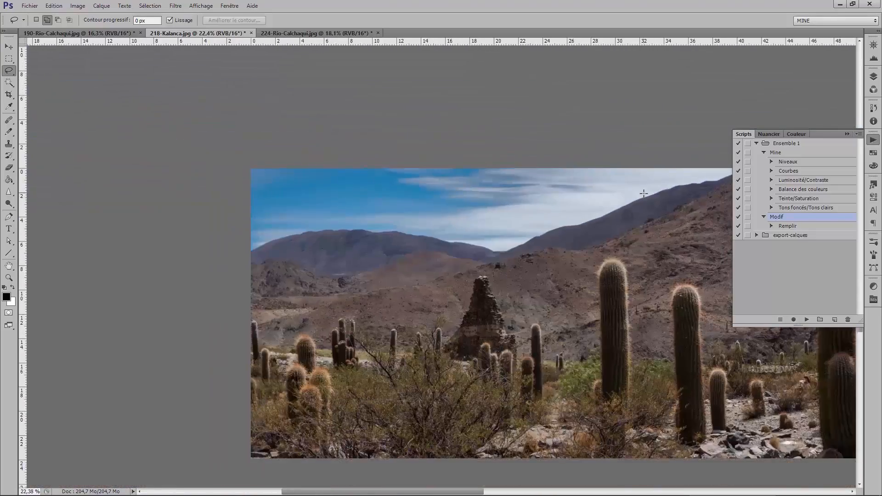
{"action": "scroll", "coordinate": [597, 197], "scroll_direction": "down", "scroll_amount": 3}
{"action": "scroll", "coordinate": [266, 201], "scroll_direction": "up", "scroll_amount": 3}
{"action": "scroll", "coordinate": [246, 198], "scroll_direction": "down", "scroll_amount": 2}
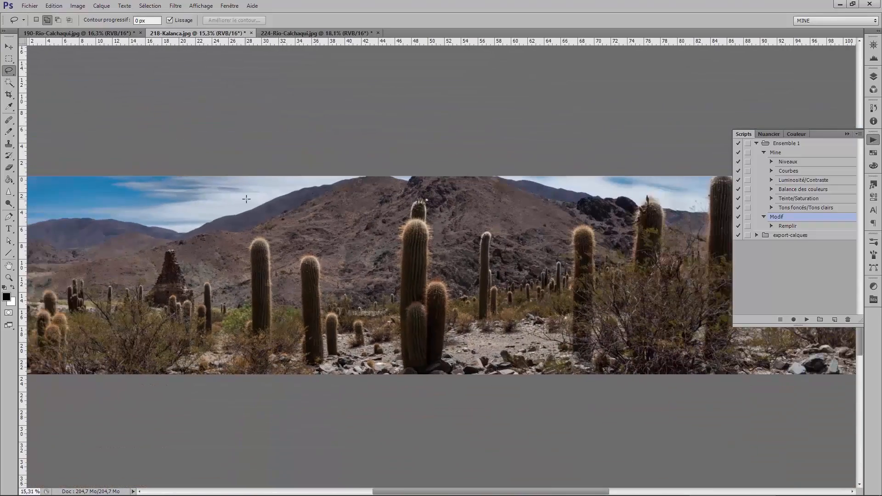
{"action": "scroll", "coordinate": [279, 232], "scroll_direction": "up", "scroll_amount": 1}
{"action": "scroll", "coordinate": [299, 228], "scroll_direction": "down", "scroll_amount": 2}
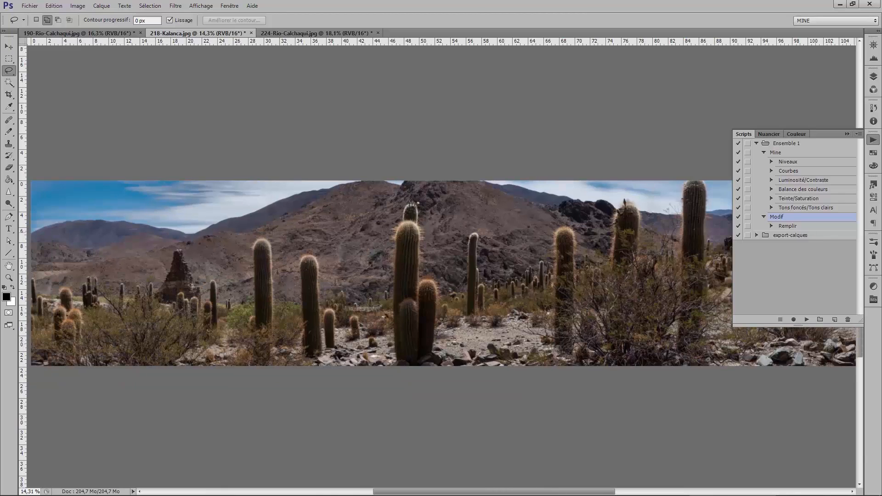
Step: In 224-Rio-Calchaqui.jpg, draw a Lasso selection around the dark vertical sky seam and the mountain dip below it
{"action": "left_click", "coordinate": [303, 33]}
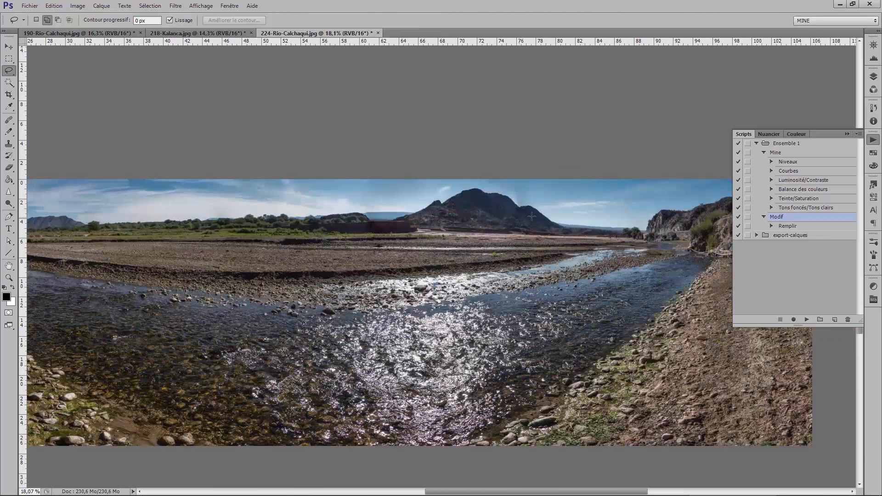
{"action": "scroll", "coordinate": [526, 209], "scroll_direction": "up", "scroll_amount": 10}
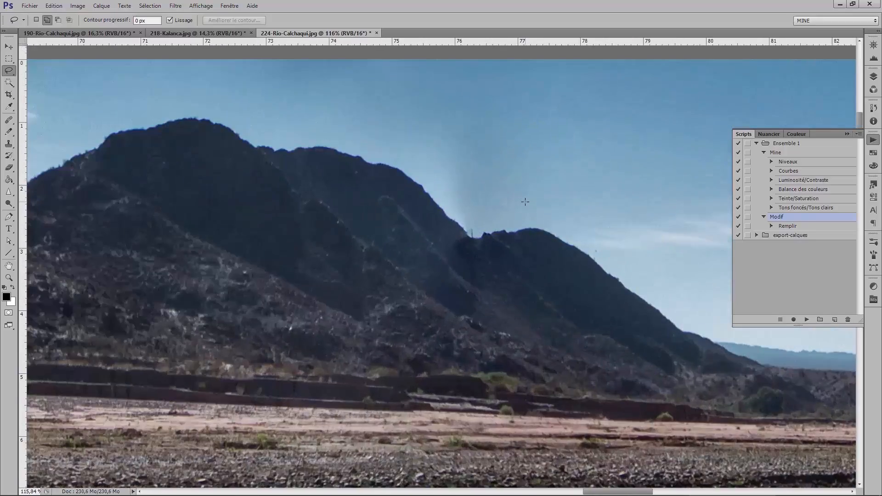
{"action": "scroll", "coordinate": [562, 185], "scroll_direction": "down", "scroll_amount": 2}
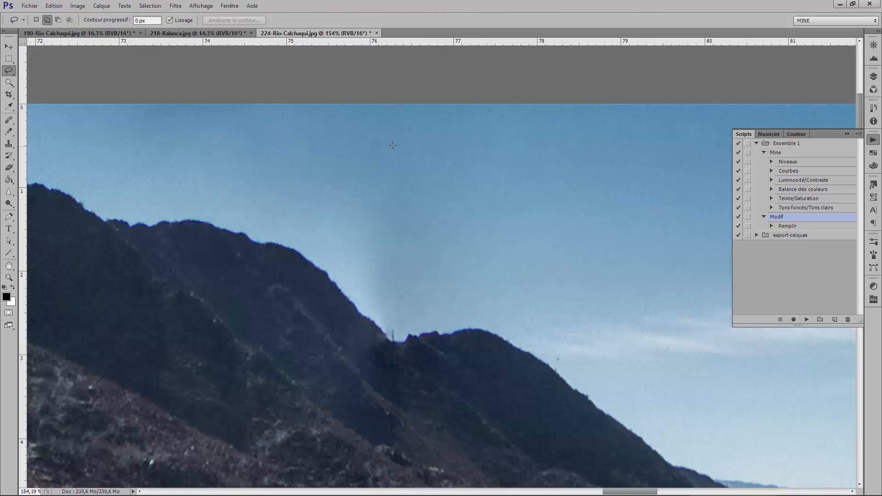
{"action": "mouse_move", "coordinate": [301, 191]}
{"action": "left_mouse_down"}
{"action": "mouse_move", "coordinate": [340, 345]}
{"action": "mouse_move", "coordinate": [366, 374]}
{"action": "mouse_move", "coordinate": [411, 386]}
{"action": "mouse_move", "coordinate": [433, 389]}
{"action": "mouse_move", "coordinate": [485, 366]}
{"action": "mouse_move", "coordinate": [508, 328]}
{"action": "mouse_move", "coordinate": [521, 224]}
{"action": "left_mouse_up"}
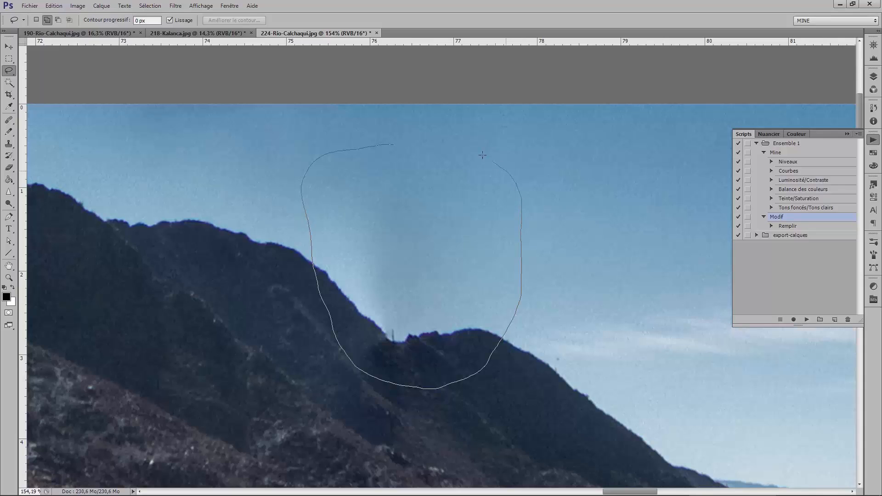
{"action": "left_click_drag", "start_coordinate": [482, 154], "coordinate": [386, 145]}
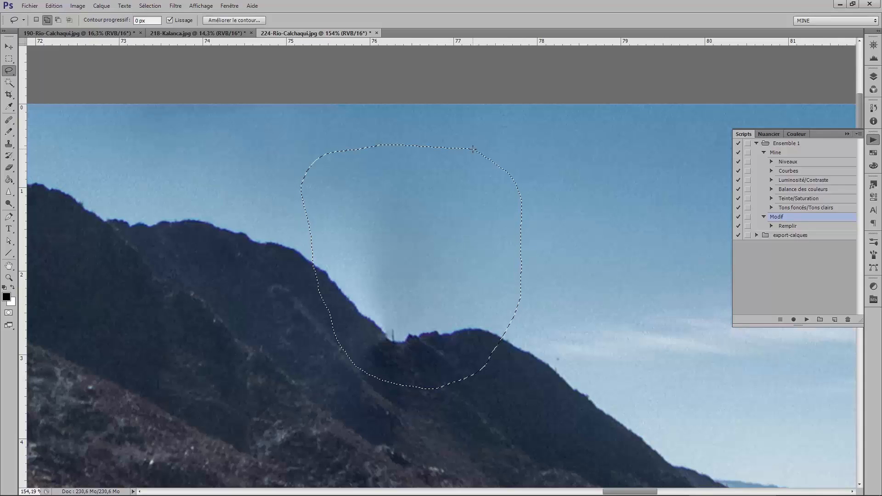
Step: Feather the edge of the selected dark sky seam and mountain dip by about 28 px with Améliorer le contour
{"action": "left_click", "coordinate": [240, 20]}
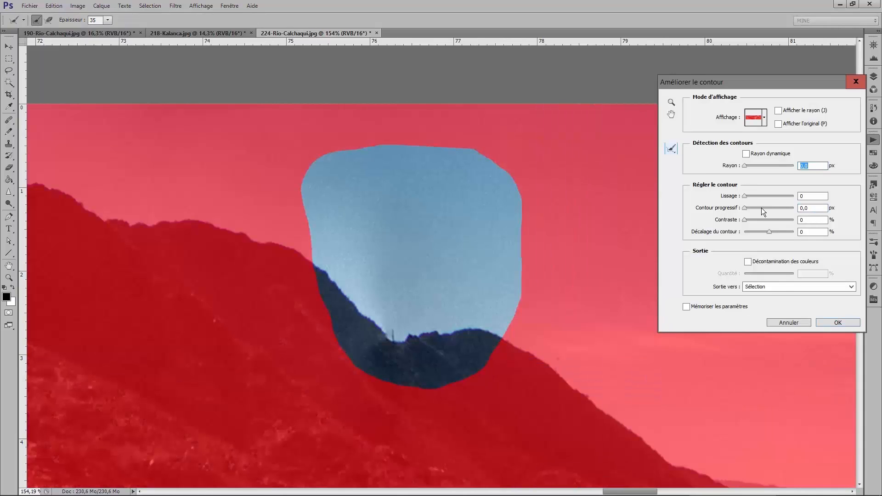
{"action": "left_click_drag", "start_coordinate": [761, 208], "coordinate": [767, 208]}
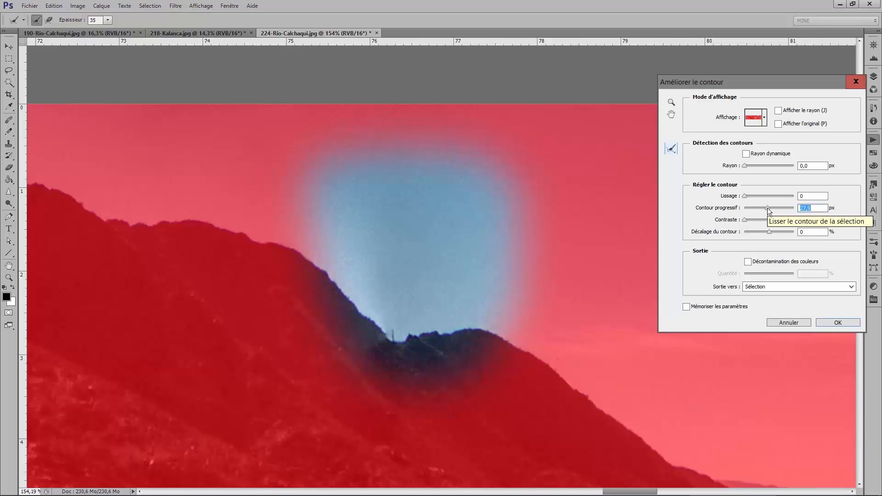
{"action": "left_click", "coordinate": [829, 322]}
Step: Fill the feathered seam selection with Contenu pris en compte in Normal mode at 100% opacity, then deselect it
{"action": "double_click", "coordinate": [786, 227]}
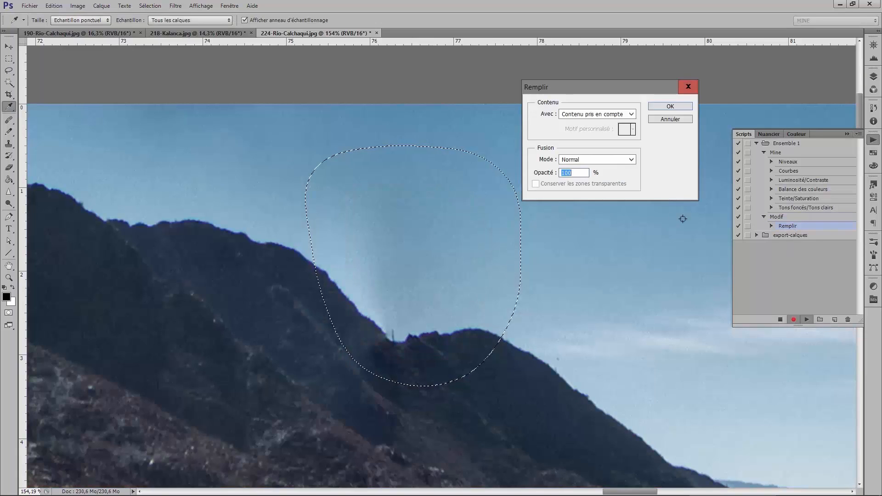
{"action": "key", "text": "Return"}
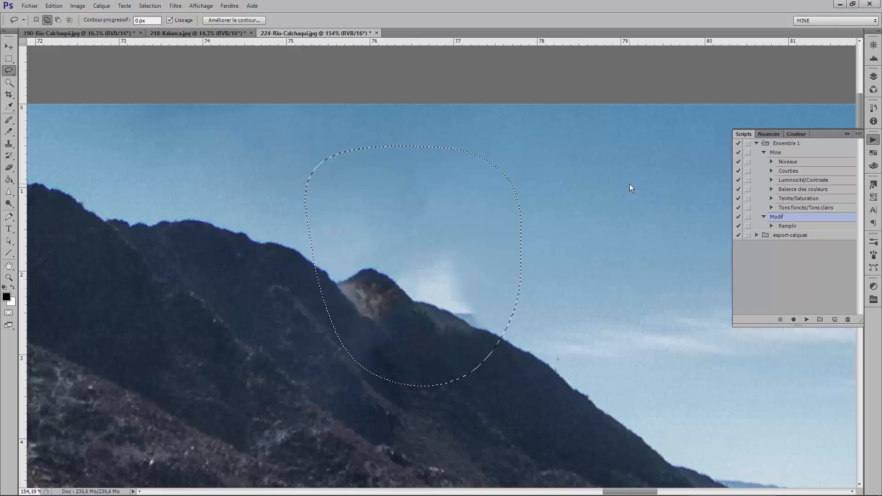
{"action": "key", "text": "ctrl+d"}
Step: Draw a Lasso selection around the faint dark smudge in the sky above the mountain's sloping ridge
{"action": "scroll", "coordinate": [599, 262], "scroll_direction": "down", "scroll_amount": 5}
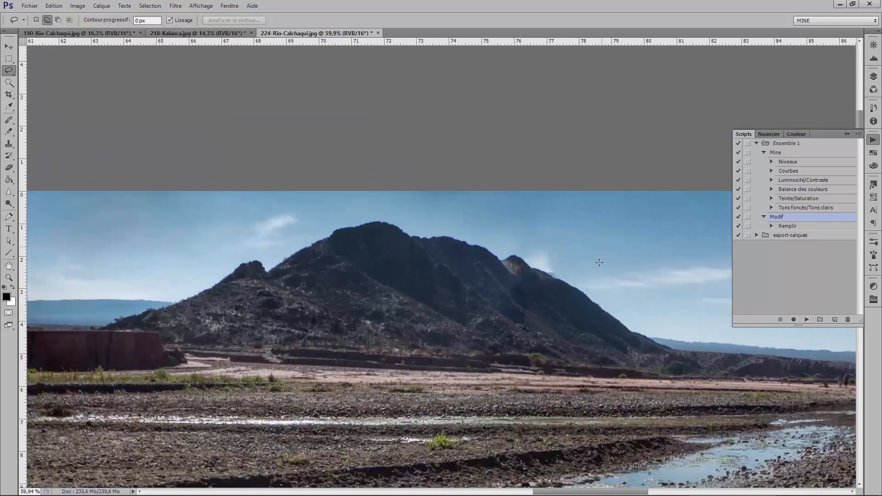
{"action": "scroll", "coordinate": [591, 291], "scroll_direction": "up", "scroll_amount": 6}
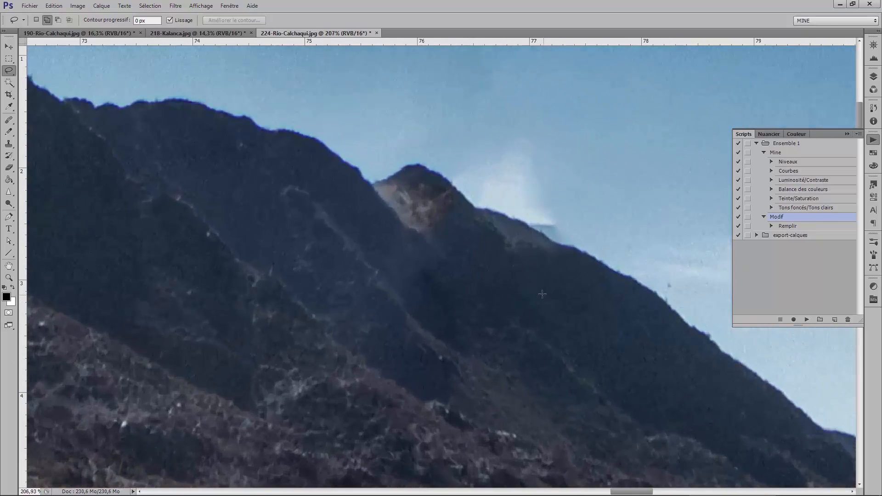
{"action": "scroll", "coordinate": [514, 252], "scroll_direction": "down", "scroll_amount": 2}
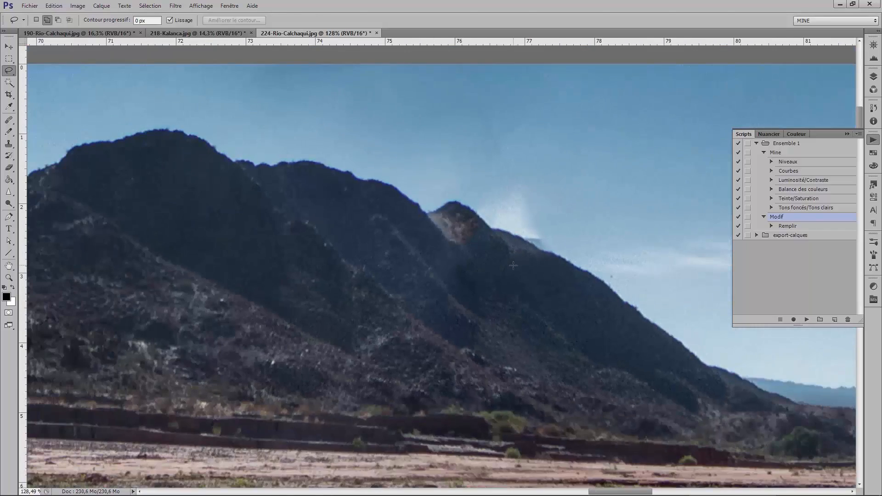
{"action": "scroll", "coordinate": [517, 266], "scroll_direction": "up", "scroll_amount": 2}
{"action": "scroll", "coordinate": [519, 272], "scroll_direction": "down", "scroll_amount": 2}
{"action": "scroll", "coordinate": [519, 273], "scroll_direction": "down", "scroll_amount": 5}
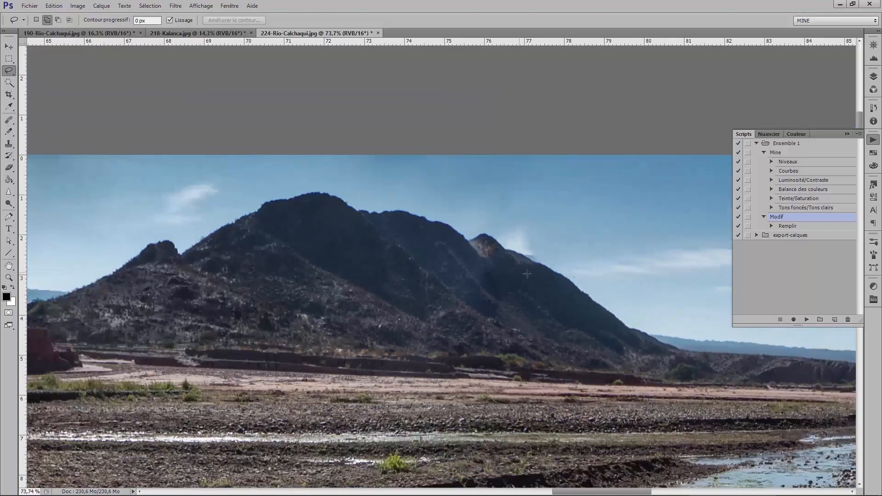
{"action": "scroll", "coordinate": [553, 276], "scroll_direction": "up", "scroll_amount": 5}
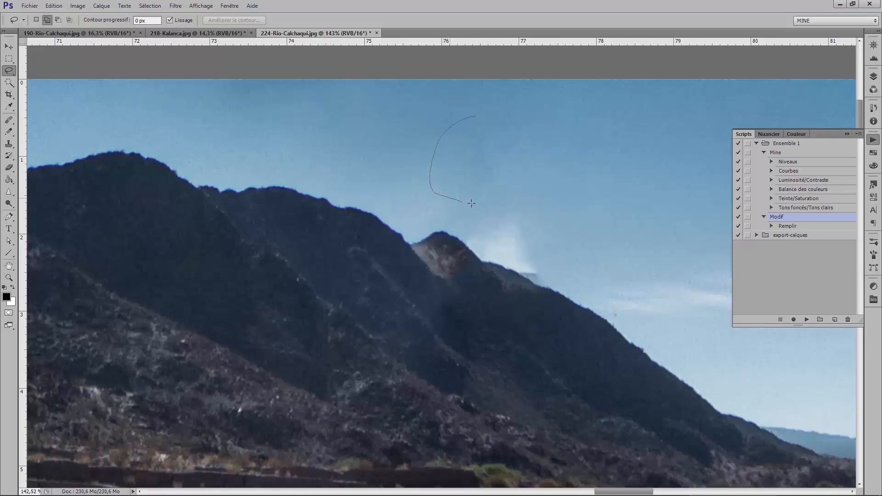
{"action": "left_click_drag", "start_coordinate": [519, 110], "coordinate": [499, 108]}
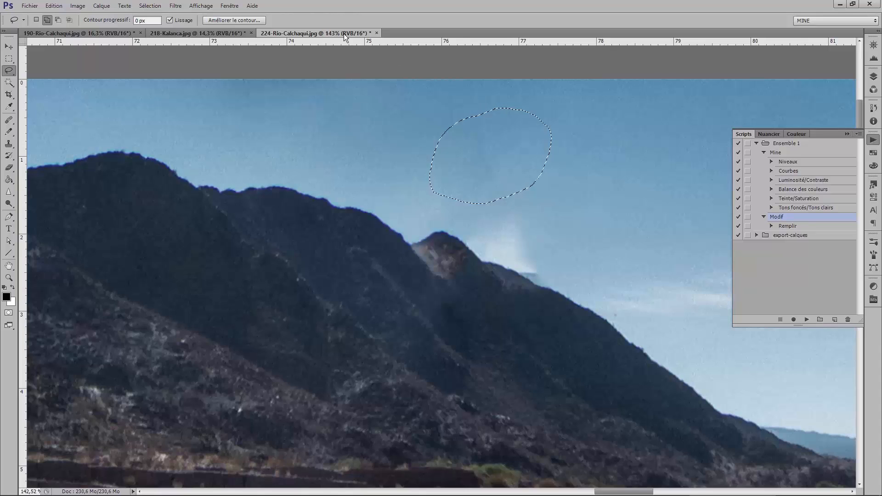
Step: Feather the sky smudge selection with Améliorer le contour and replace its content using the content-aware Remplir action
{"action": "left_click", "coordinate": [252, 19]}
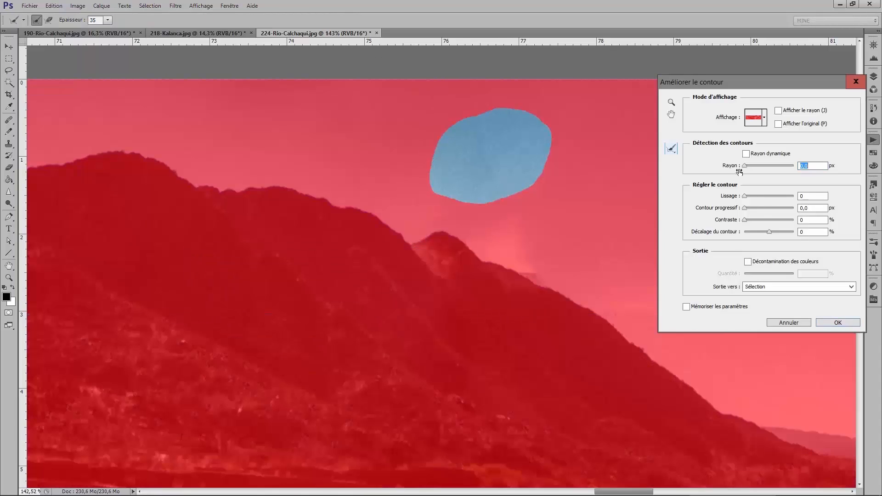
{"action": "left_click", "coordinate": [760, 207]}
{"action": "left_click", "coordinate": [837, 323]}
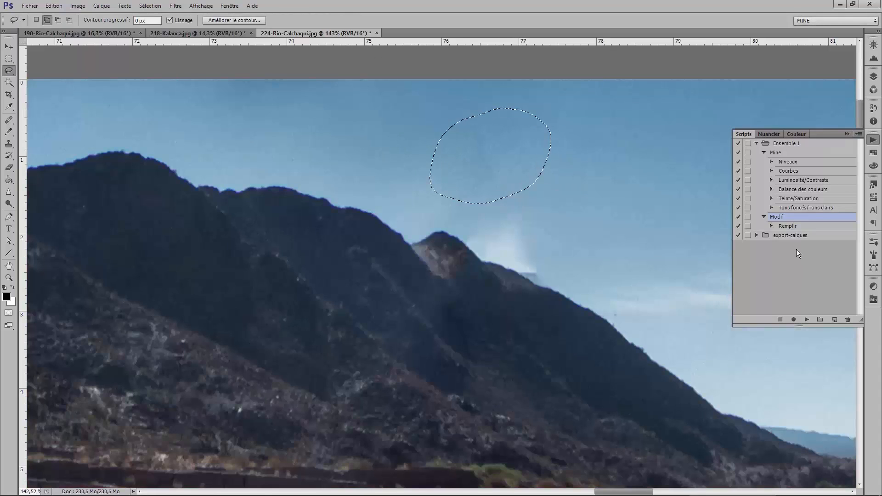
{"action": "key", "text": "shift+F5"}
{"action": "left_click", "coordinate": [670, 107]}
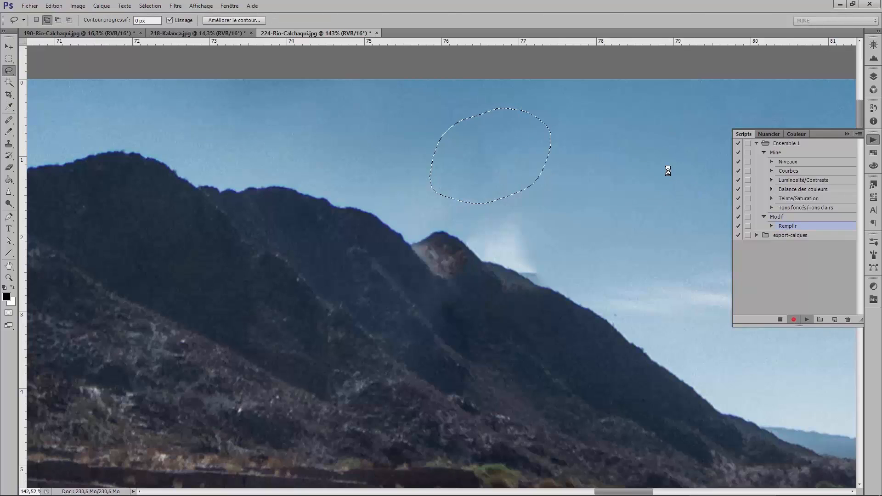
Step: Draw a Lasso selection around the whitish sky patch and the broken ridge line beside the small brownish peak
{"action": "scroll", "coordinate": [649, 197], "scroll_direction": "down", "scroll_amount": 5}
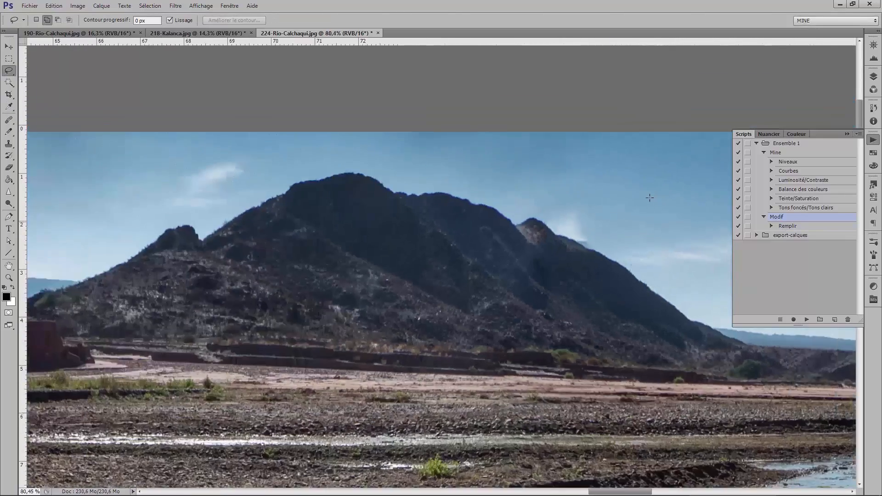
{"action": "scroll", "coordinate": [649, 198], "scroll_direction": "down", "scroll_amount": 2}
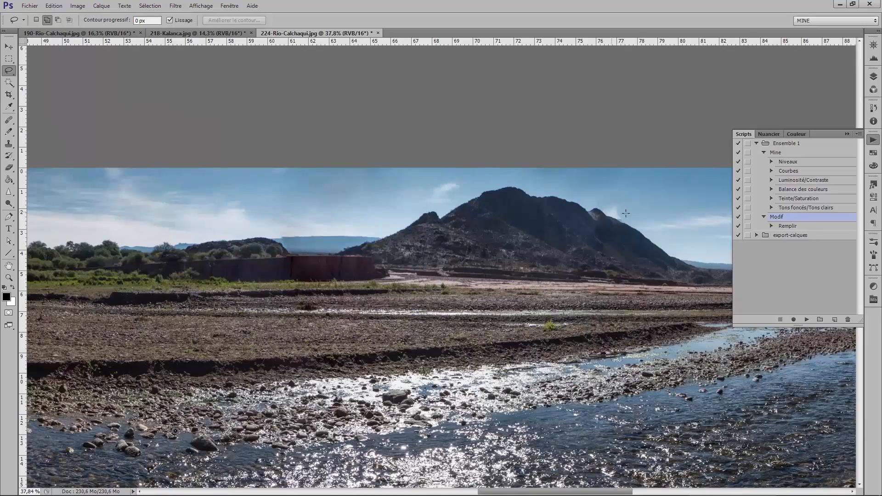
{"action": "scroll", "coordinate": [621, 212], "scroll_direction": "up", "scroll_amount": 6}
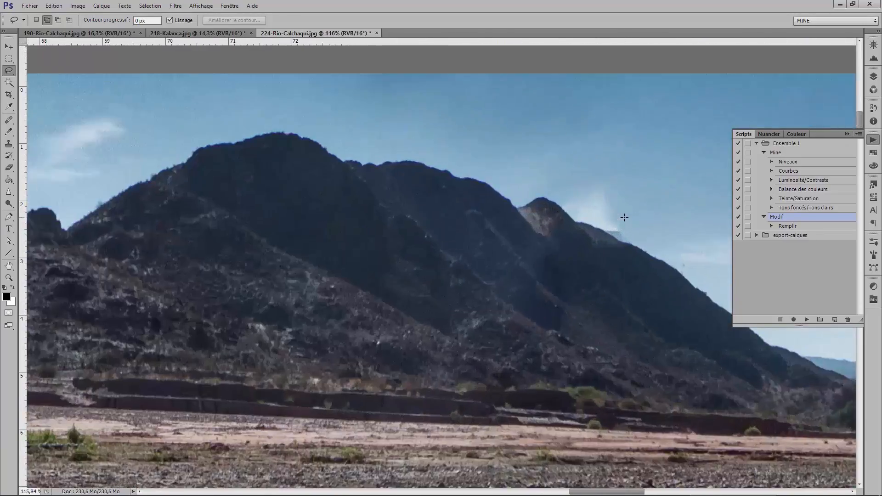
{"action": "scroll", "coordinate": [625, 217], "scroll_direction": "up", "scroll_amount": 2}
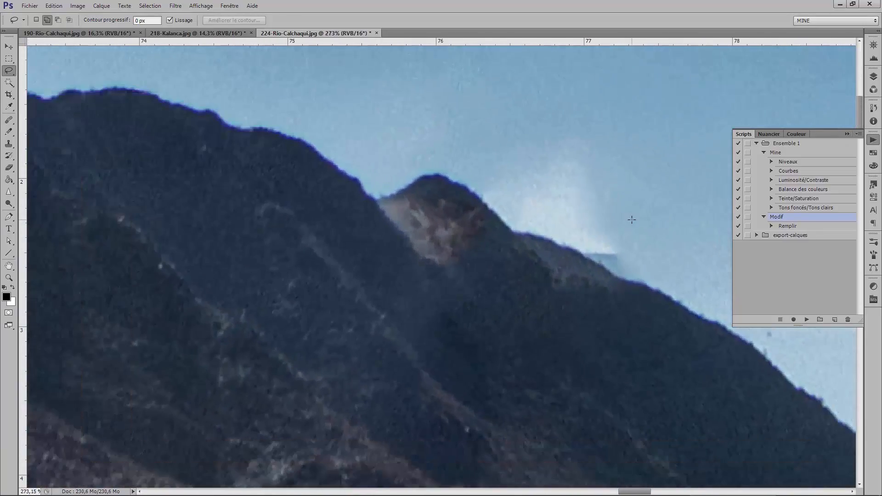
{"action": "left_click_drag", "start_coordinate": [661, 238], "coordinate": [551, 268]}
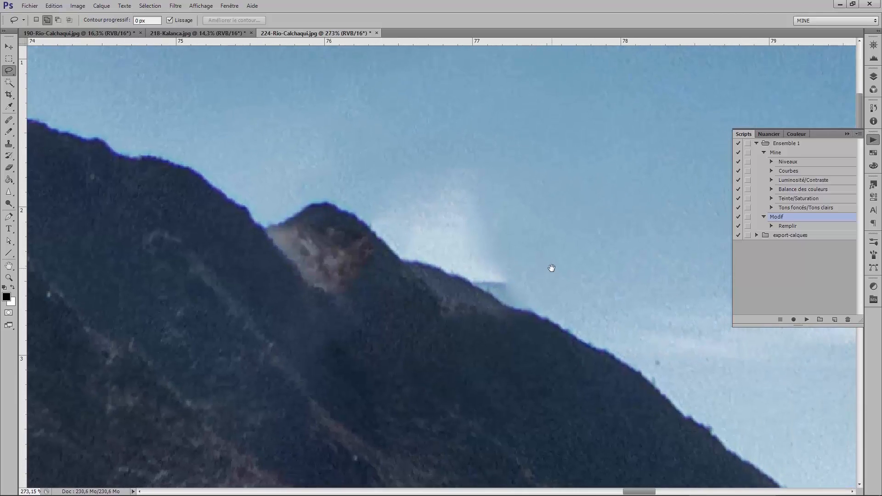
{"action": "mouse_move", "coordinate": [443, 149]}
{"action": "left_mouse_down"}
{"action": "mouse_move", "coordinate": [339, 212]}
{"action": "mouse_move", "coordinate": [360, 273]}
{"action": "mouse_move", "coordinate": [454, 328]}
{"action": "mouse_move", "coordinate": [529, 337]}
{"action": "mouse_move", "coordinate": [551, 260]}
{"action": "mouse_move", "coordinate": [498, 140]}
{"action": "mouse_move", "coordinate": [465, 127]}
{"action": "left_mouse_up"}
Step: Replace the selected whitish patch and ridge line with a content-aware Remplir at 100% opacity and clear the selection
{"action": "double_click", "coordinate": [787, 225]}
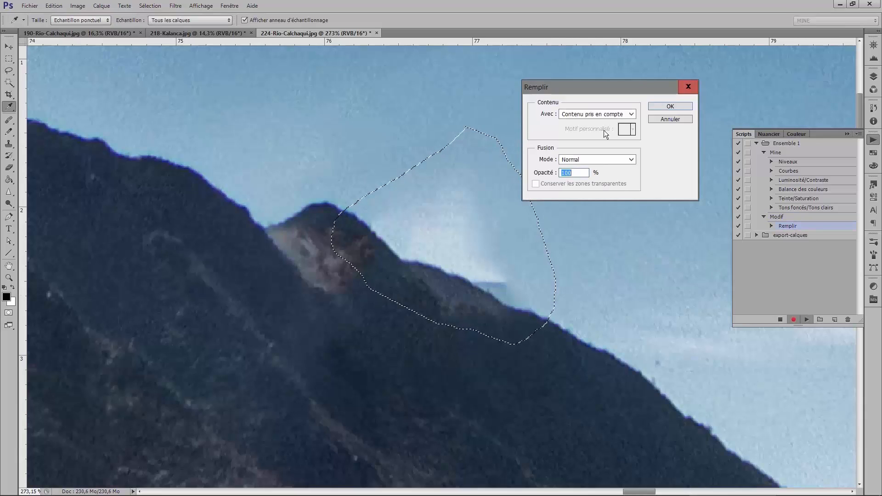
{"action": "left_click", "coordinate": [660, 106]}
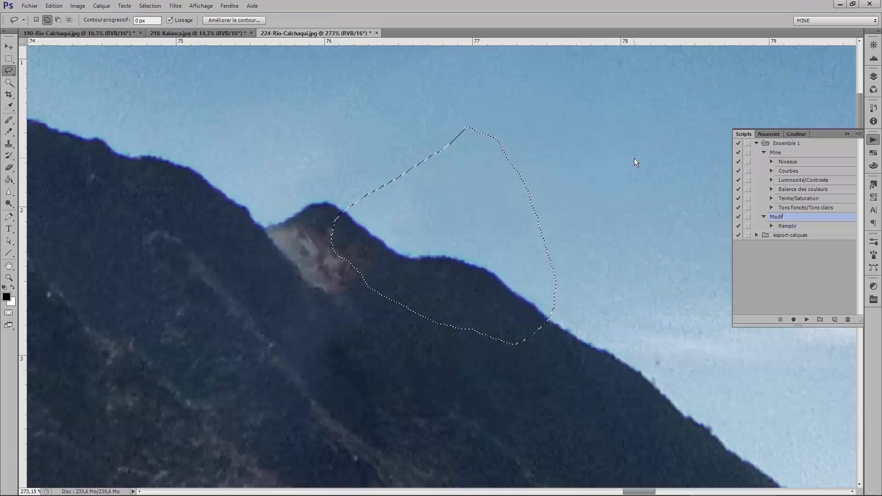
{"action": "key", "text": "ctrl+d"}
Step: Switch to 190-Rio-Calchaqui.jpg and draw a Lasso selection around the vertical seam in the river below the large boulders
{"action": "scroll", "coordinate": [634, 158], "scroll_direction": "down", "scroll_amount": 3}
{"action": "scroll", "coordinate": [634, 158], "scroll_direction": "down", "scroll_amount": 8}
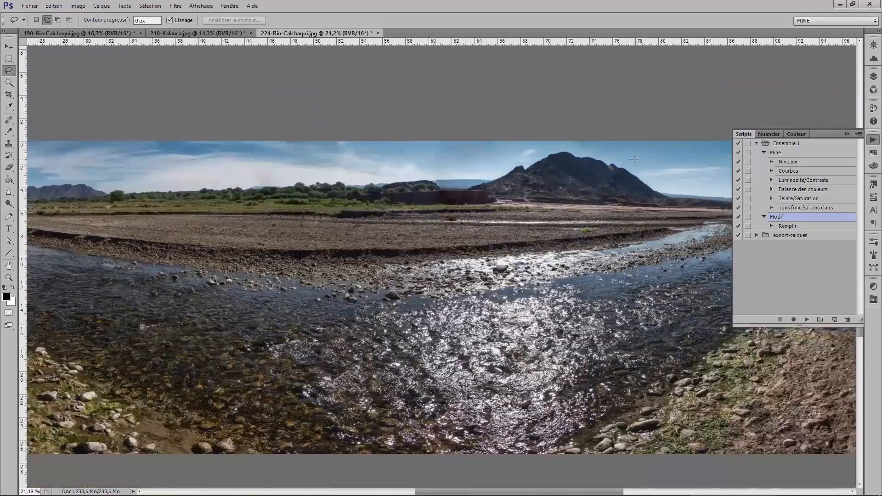
{"action": "scroll", "coordinate": [626, 191], "scroll_direction": "down", "scroll_amount": 2}
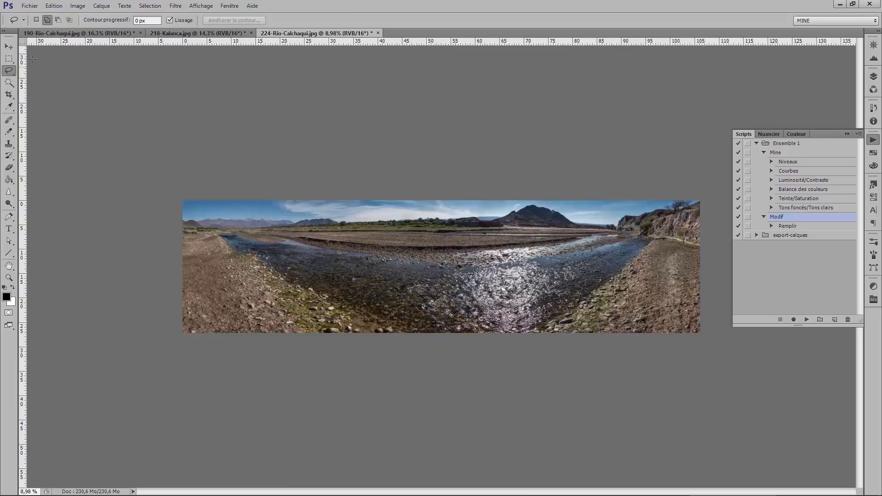
{"action": "left_click", "coordinate": [85, 32]}
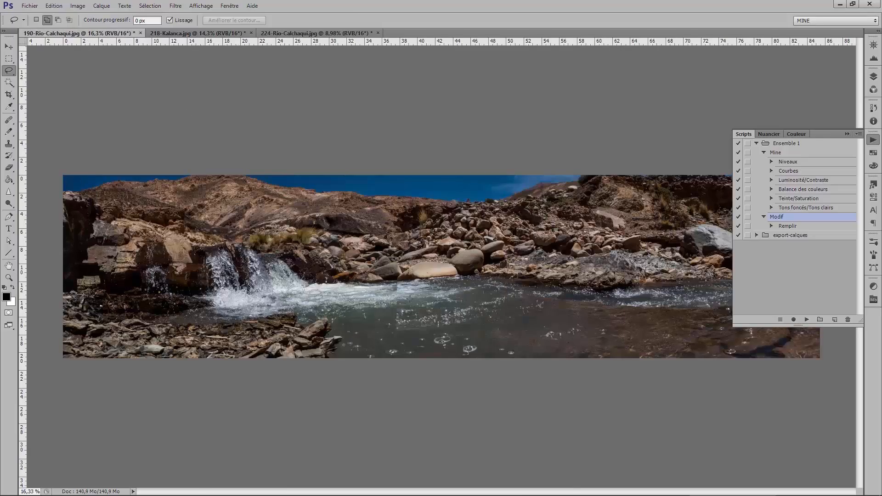
{"action": "scroll", "coordinate": [388, 312], "scroll_direction": "up", "scroll_amount": 1}
{"action": "scroll", "coordinate": [388, 312], "scroll_direction": "up", "scroll_amount": 3}
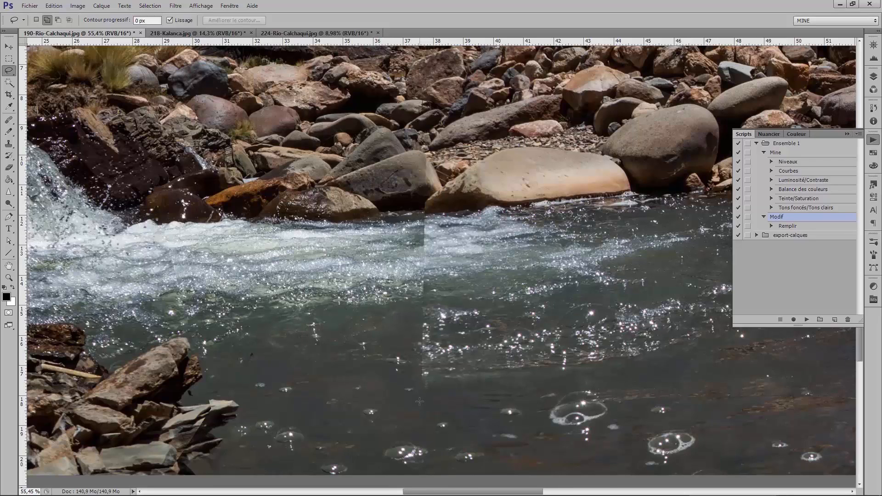
{"action": "scroll", "coordinate": [368, 255], "scroll_direction": "up", "scroll_amount": 1}
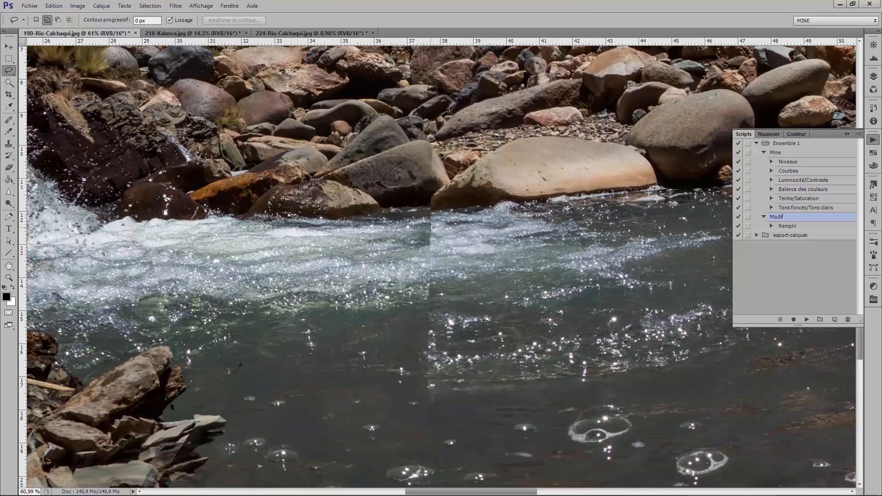
{"action": "scroll", "coordinate": [418, 247], "scroll_direction": "up", "scroll_amount": 1}
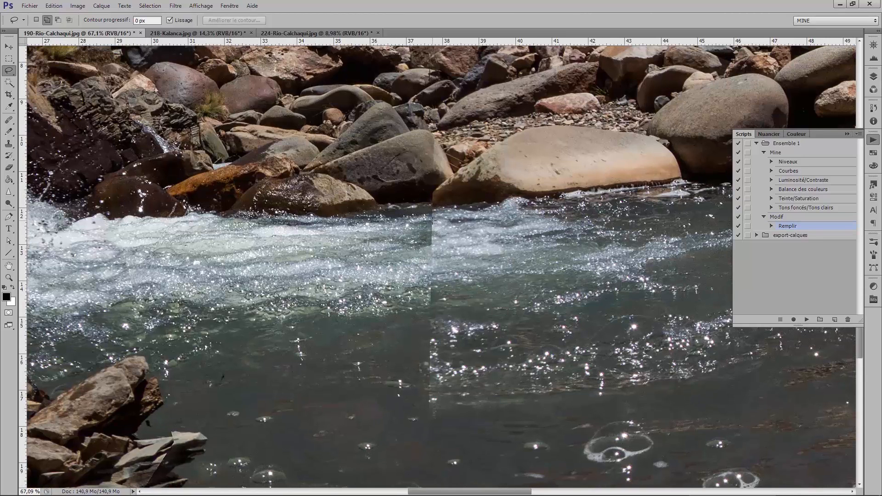
{"action": "mouse_move", "coordinate": [368, 258]}
{"action": "left_mouse_down"}
{"action": "mouse_move", "coordinate": [329, 303]}
{"action": "mouse_move", "coordinate": [328, 374]}
{"action": "mouse_move", "coordinate": [363, 446]}
{"action": "mouse_move", "coordinate": [390, 463]}
{"action": "mouse_move", "coordinate": [457, 473]}
{"action": "mouse_move", "coordinate": [481, 457]}
{"action": "mouse_move", "coordinate": [496, 429]}
{"action": "mouse_move", "coordinate": [516, 354]}
{"action": "mouse_move", "coordinate": [518, 278]}
{"action": "mouse_move", "coordinate": [497, 250]}
{"action": "mouse_move", "coordinate": [436, 225]}
{"action": "left_mouse_up"}
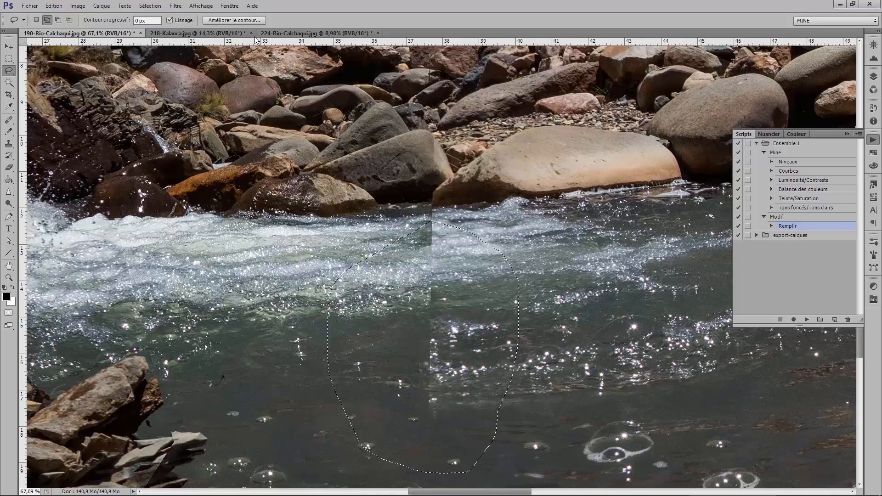
Step: Feather the river seam selection by about 30 px with Améliorer le contour, output as a selection
{"action": "left_click", "coordinate": [236, 19]}
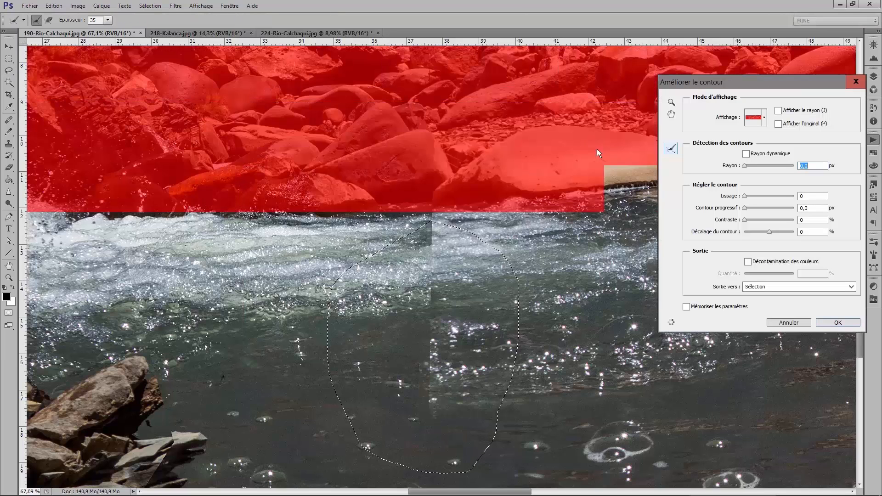
{"action": "left_click", "coordinate": [768, 207]}
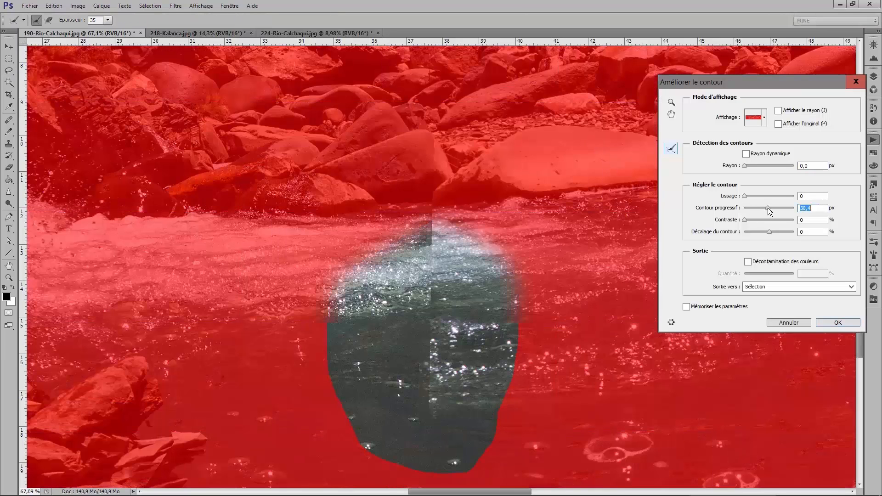
{"action": "left_click", "coordinate": [833, 321]}
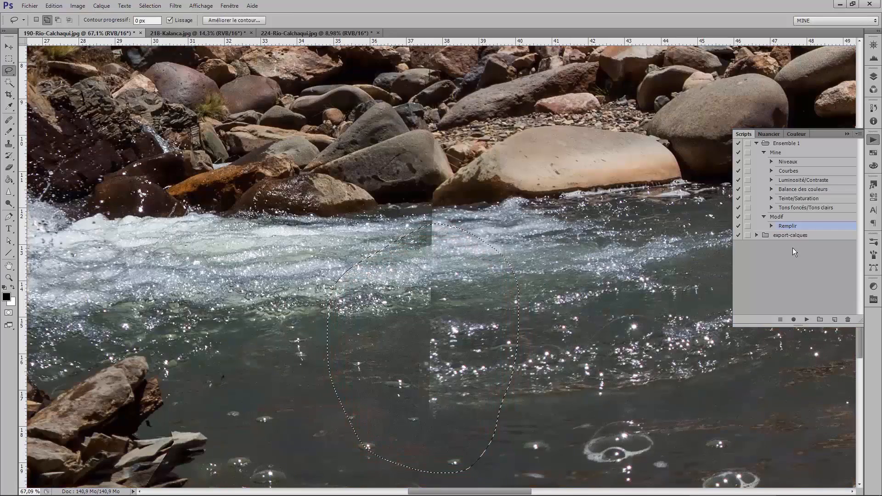
Step: Fill the feathered river selection with Contenu pris en compte in Normal mode at 100% opacity and deselect it
{"action": "double_click", "coordinate": [784, 227]}
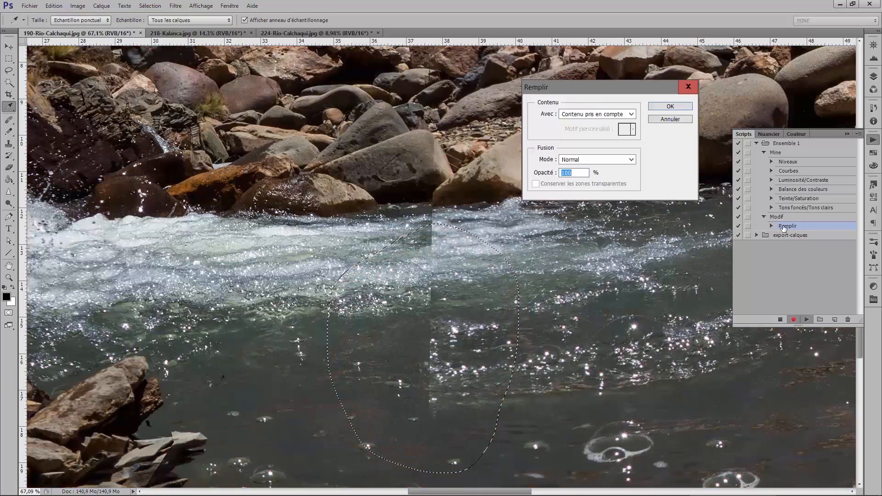
{"action": "left_click", "coordinate": [663, 107]}
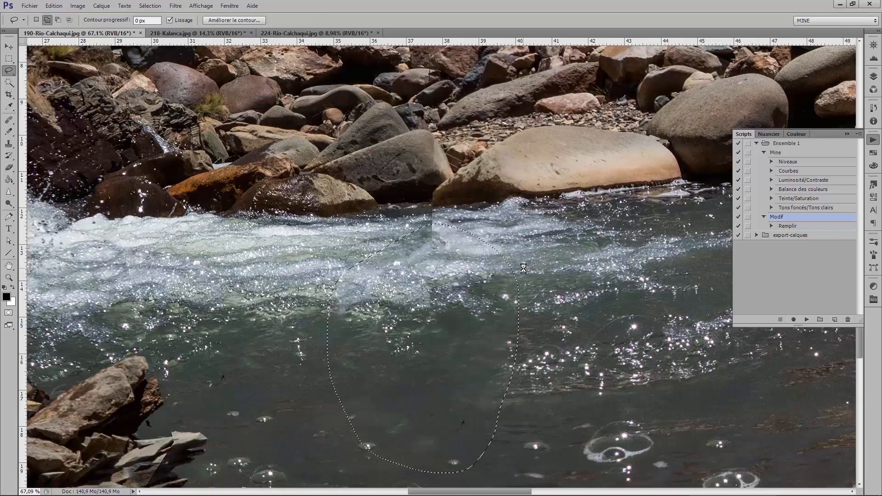
{"action": "key", "text": "ctrl+d"}
Step: Draw a Lasso selection around the remaining vertical seam where the river meets the base of the two large boulders
{"action": "scroll", "coordinate": [524, 271], "scroll_direction": "down", "scroll_amount": 11}
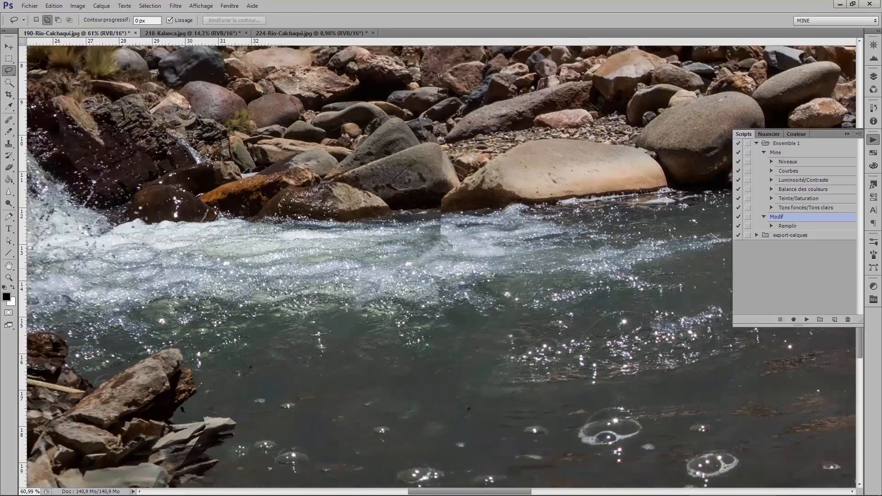
{"action": "scroll", "coordinate": [516, 328], "scroll_direction": "up", "scroll_amount": 15}
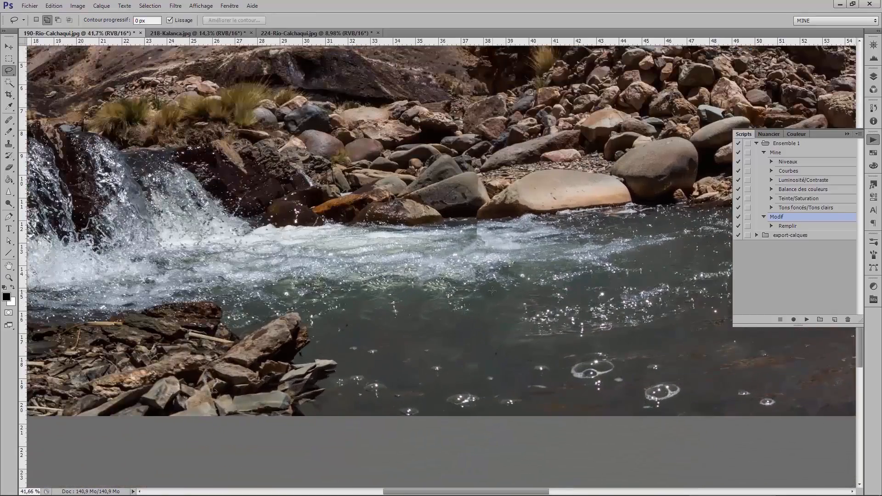
{"action": "scroll", "coordinate": [472, 216], "scroll_direction": "up", "scroll_amount": 6}
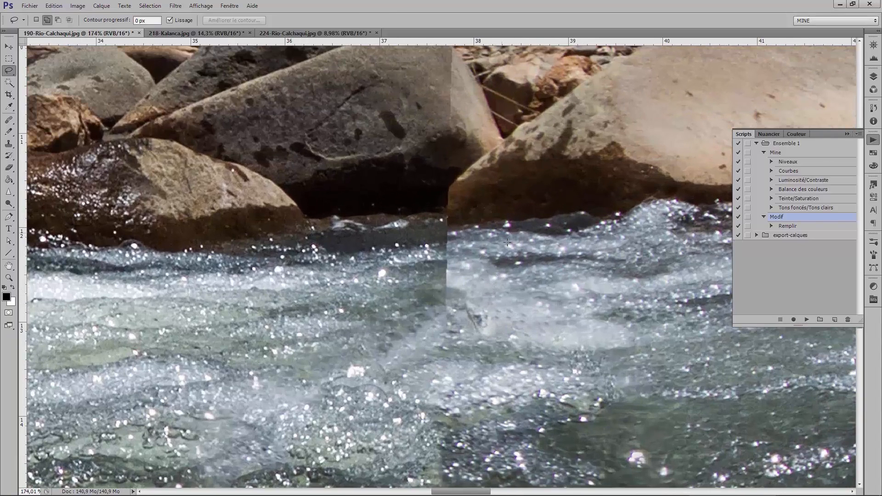
{"action": "mouse_move", "coordinate": [518, 253]}
{"action": "left_mouse_down"}
{"action": "mouse_move", "coordinate": [471, 192]}
{"action": "mouse_move", "coordinate": [448, 182]}
{"action": "mouse_move", "coordinate": [425, 205]}
{"action": "mouse_move", "coordinate": [405, 261]}
{"action": "left_mouse_up"}
{"action": "mouse_move", "coordinate": [410, 339]}
{"action": "left_mouse_down"}
{"action": "mouse_move", "coordinate": [432, 413]}
{"action": "mouse_move", "coordinate": [467, 416]}
{"action": "mouse_move", "coordinate": [499, 371]}
{"action": "mouse_move", "coordinate": [497, 264]}
{"action": "left_mouse_up"}
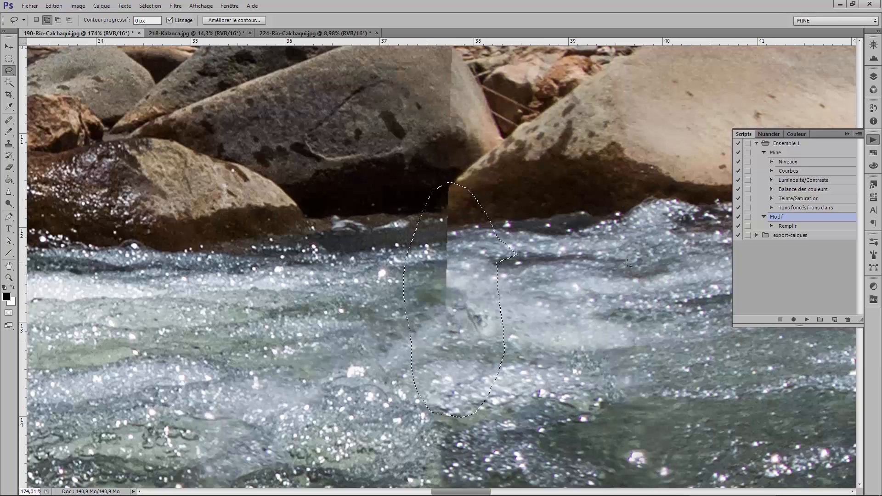
Step: Replace the selected seam below the boulders with a content-aware Remplir and clear the selection
{"action": "double_click", "coordinate": [787, 225]}
{"action": "left_click", "coordinate": [670, 106]}
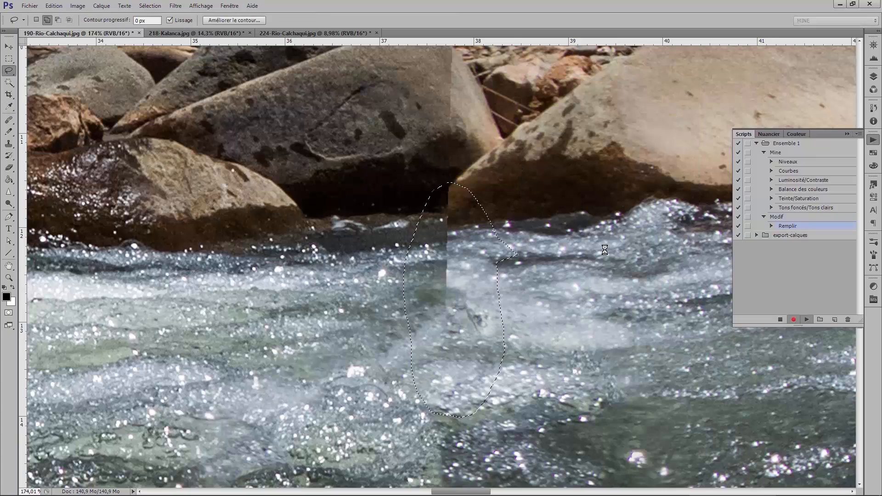
{"action": "key", "text": "ctrl+d"}
Step: Draw a Lasso selection around the whitish block with a hard vertical edge in the rapids below the boulders
{"action": "scroll", "coordinate": [550, 261], "scroll_direction": "down", "scroll_amount": 8}
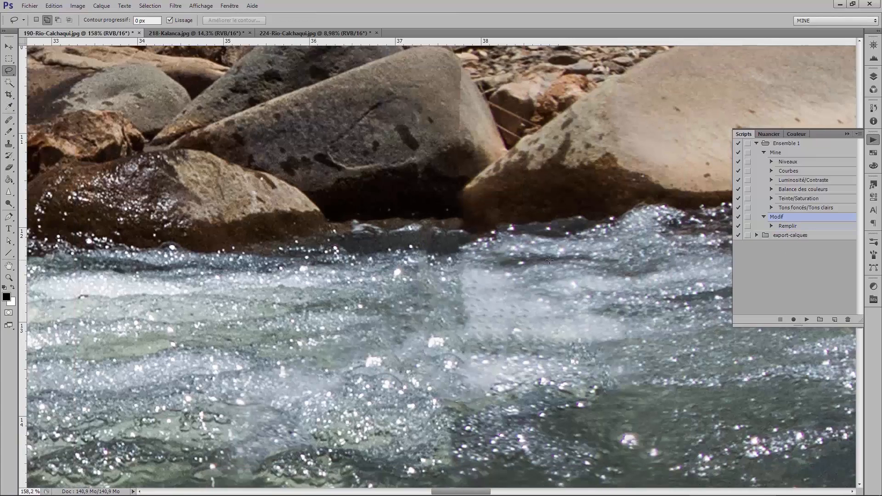
{"action": "scroll", "coordinate": [524, 290], "scroll_direction": "up", "scroll_amount": 8}
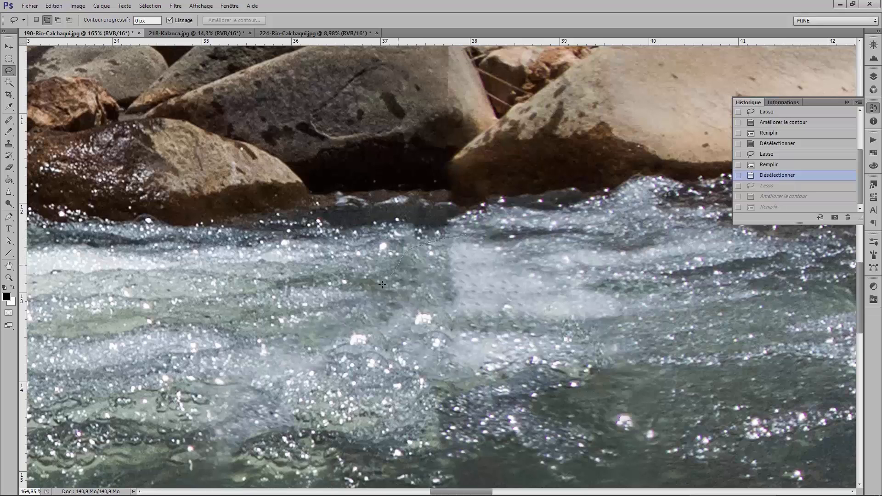
{"action": "left_click_drag", "start_coordinate": [381, 329], "coordinate": [396, 359]}
{"action": "mouse_move", "coordinate": [533, 368]}
{"action": "left_mouse_down"}
{"action": "mouse_move", "coordinate": [553, 344]}
{"action": "mouse_move", "coordinate": [559, 314]}
{"action": "mouse_move", "coordinate": [551, 262]}
{"action": "left_mouse_up"}
{"action": "left_click_drag", "start_coordinate": [498, 239], "coordinate": [499, 239]}
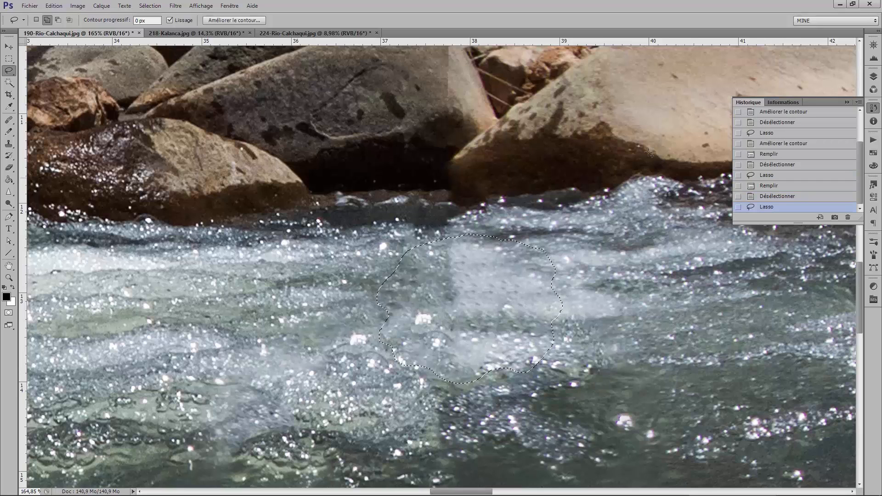
Step: Feather the whitish block selection by about 4 px with Améliorer le contour, output as a selection
{"action": "left_click", "coordinate": [233, 20]}
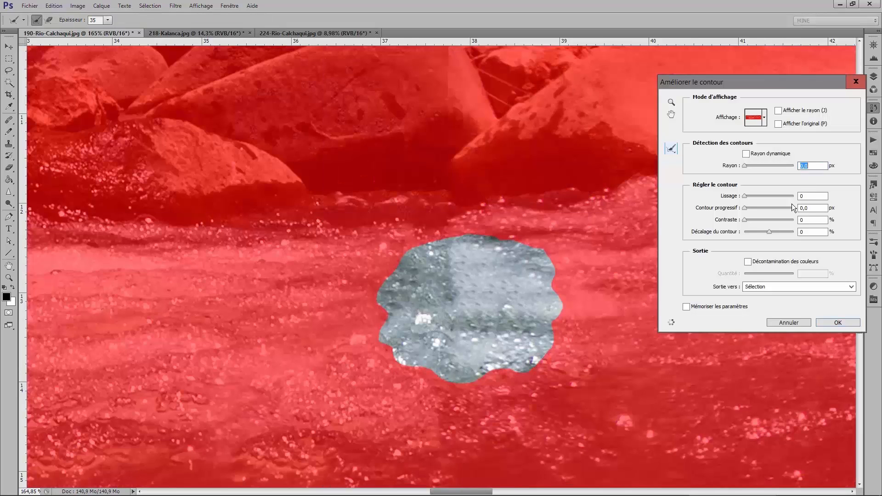
{"action": "left_click", "coordinate": [756, 207]}
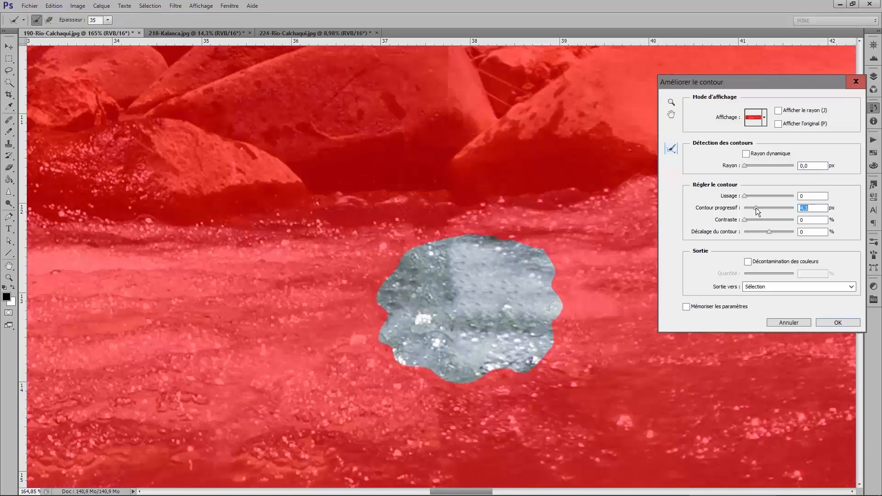
{"action": "left_click", "coordinate": [834, 323]}
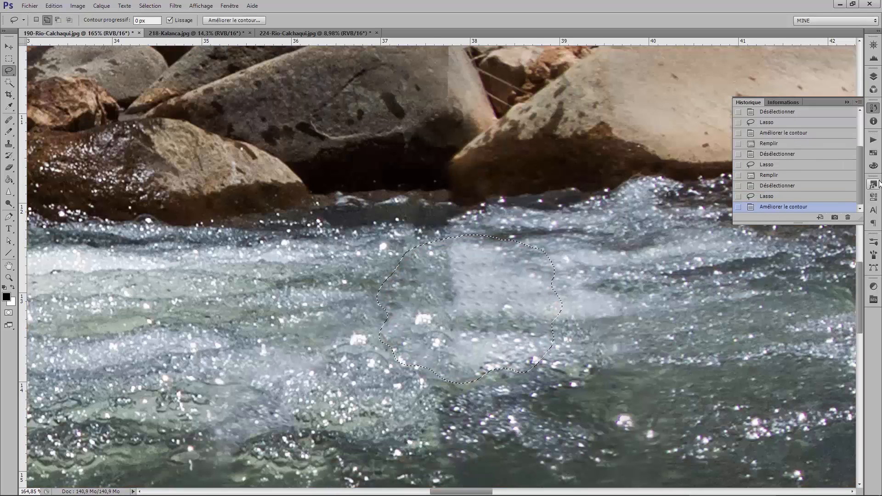
Step: Fill the feathered whitish block with Contenu pris en compte in Normal mode at 100% opacity and deselect it
{"action": "left_click", "coordinate": [872, 142]}
{"action": "double_click", "coordinate": [787, 226]}
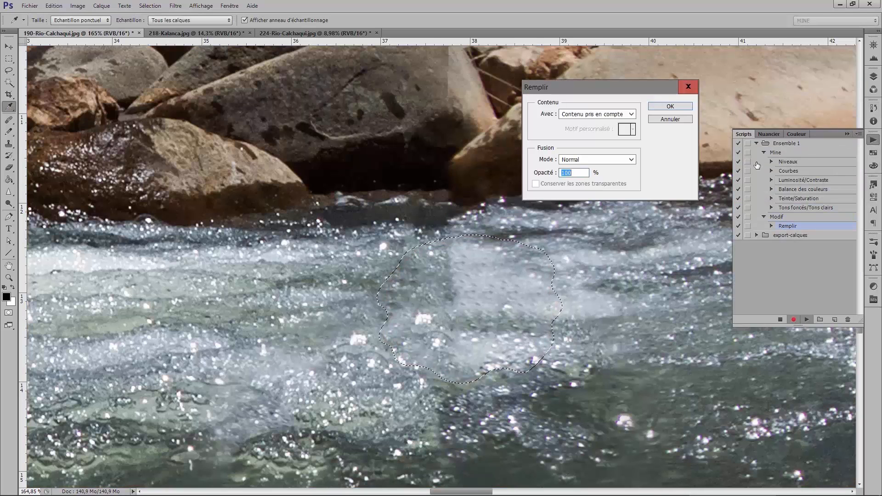
{"action": "left_click", "coordinate": [676, 108]}
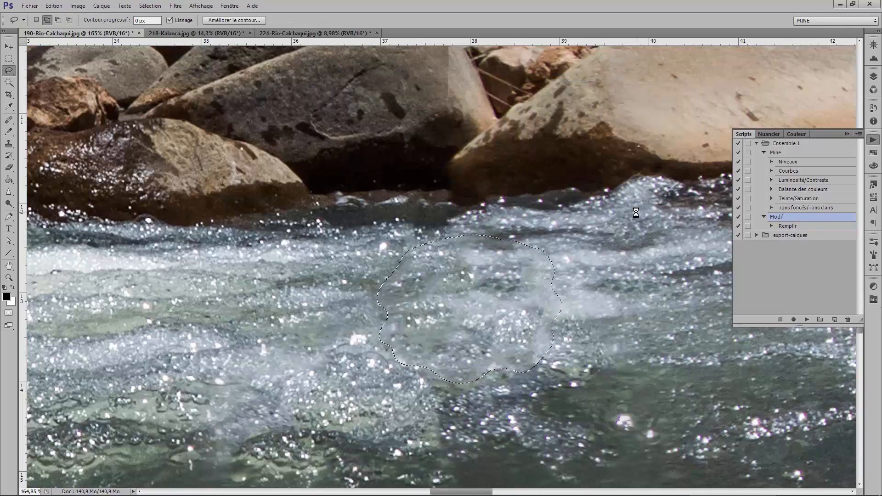
{"action": "key", "text": "ctrl+d"}
Step: Examine the retouched river area up close and across the whole panorama for remaining stitching seams
{"action": "scroll", "coordinate": [597, 246], "scroll_direction": "down", "scroll_amount": 4}
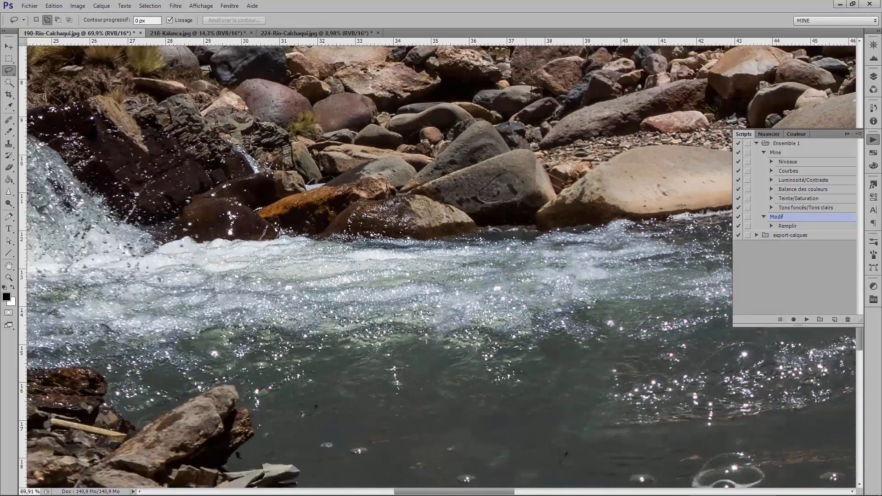
{"action": "scroll", "coordinate": [587, 314], "scroll_direction": "down", "scroll_amount": 3}
{"action": "scroll", "coordinate": [587, 313], "scroll_direction": "down", "scroll_amount": 1}
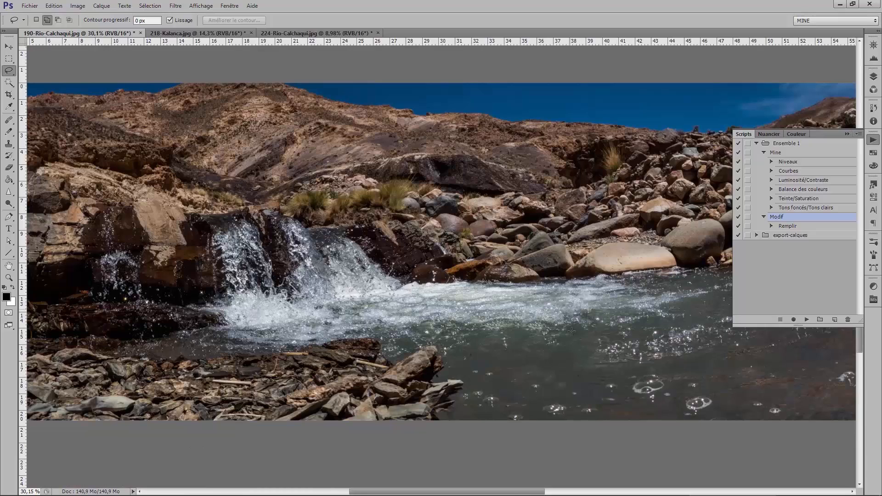
{"action": "scroll", "coordinate": [578, 360], "scroll_direction": "down", "scroll_amount": 2}
{"action": "scroll", "coordinate": [579, 317], "scroll_direction": "down", "scroll_amount": 2}
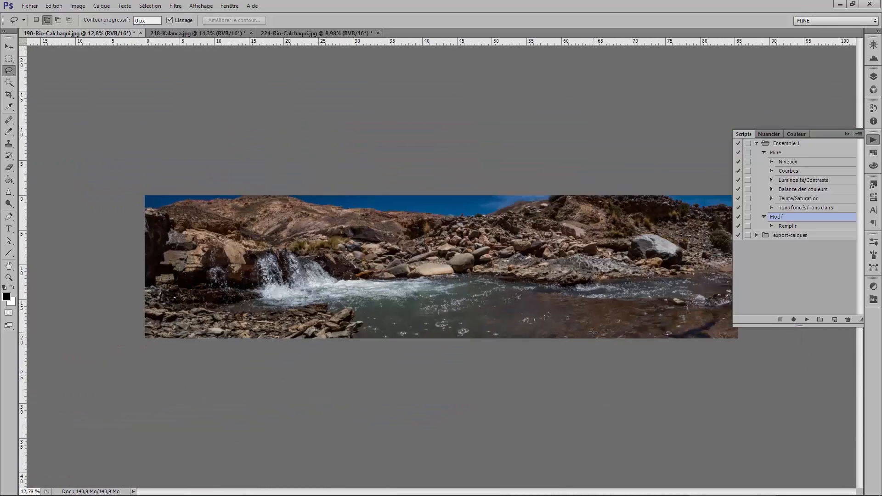
{"action": "scroll", "coordinate": [593, 333], "scroll_direction": "down", "scroll_amount": 1}
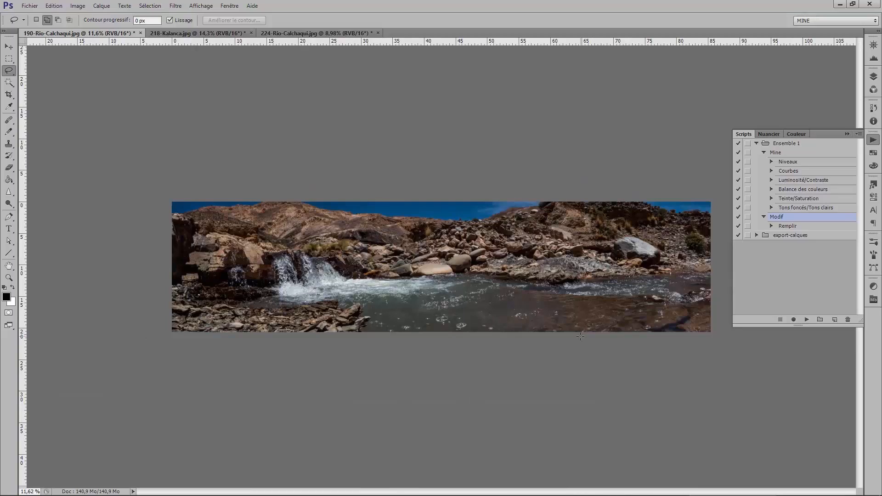
{"action": "scroll", "coordinate": [580, 336], "scroll_direction": "up", "scroll_amount": 3}
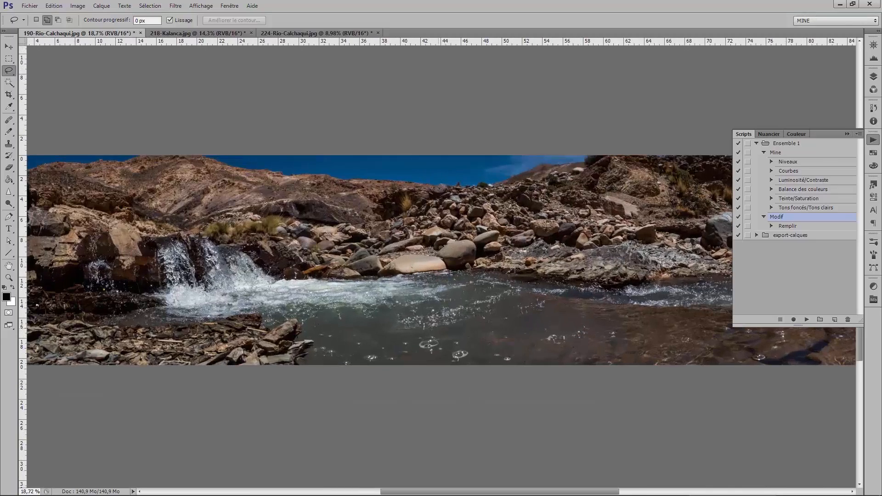
{"action": "scroll", "coordinate": [432, 325], "scroll_direction": "up", "scroll_amount": 5}
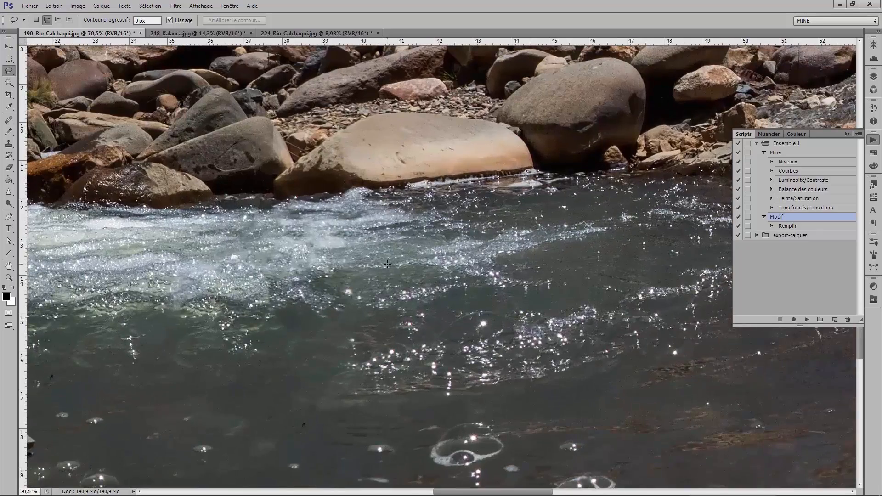
{"action": "scroll", "coordinate": [387, 264], "scroll_direction": "down", "scroll_amount": 2}
{"action": "scroll", "coordinate": [387, 264], "scroll_direction": "down", "scroll_amount": 1}
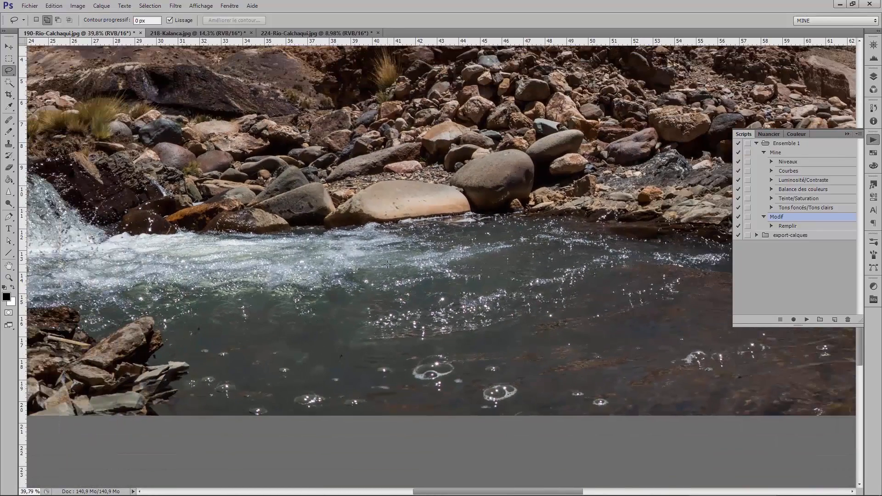
{"action": "scroll", "coordinate": [387, 264], "scroll_direction": "down", "scroll_amount": 3}
{"action": "scroll", "coordinate": [408, 262], "scroll_direction": "down", "scroll_amount": 4}
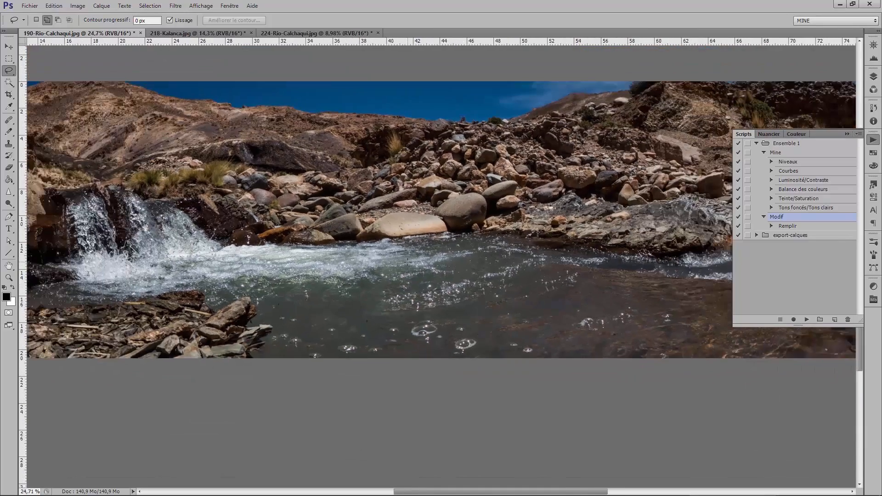
{"action": "scroll", "coordinate": [408, 262], "scroll_direction": "down", "scroll_amount": 1}
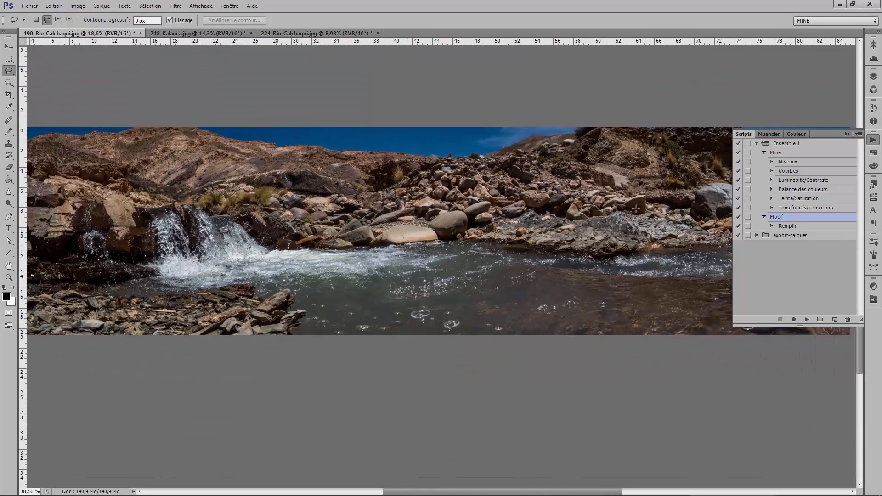